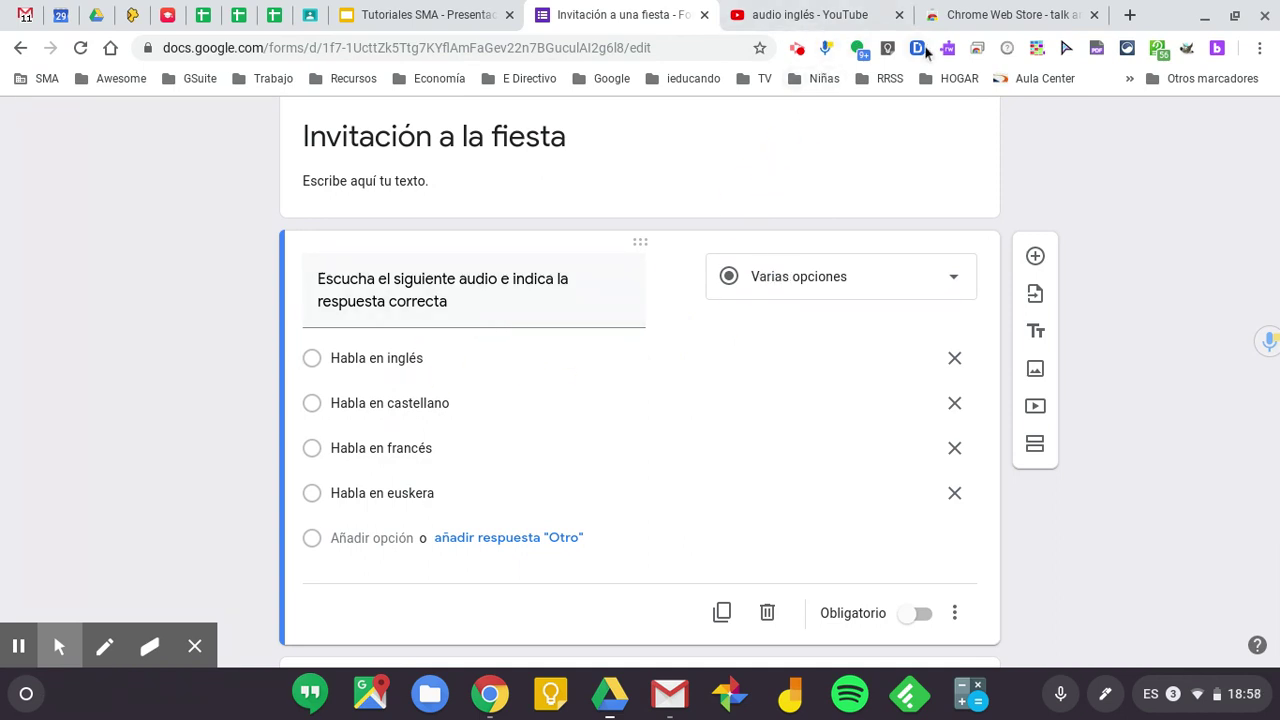
# Step: View the Talk and Comment voice-notes extension page in the Chrome Web Store, then return to the invitation form
pyautogui.click(1010, 18)
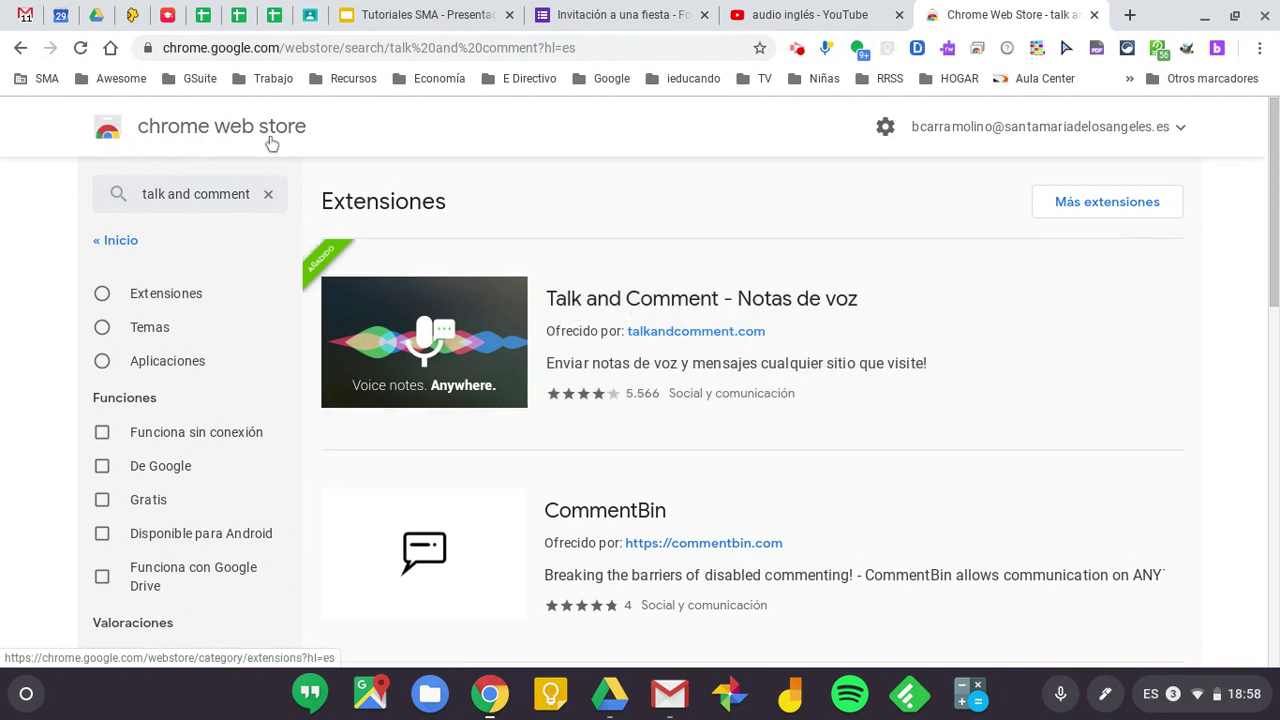
pyautogui.click(650, 307)
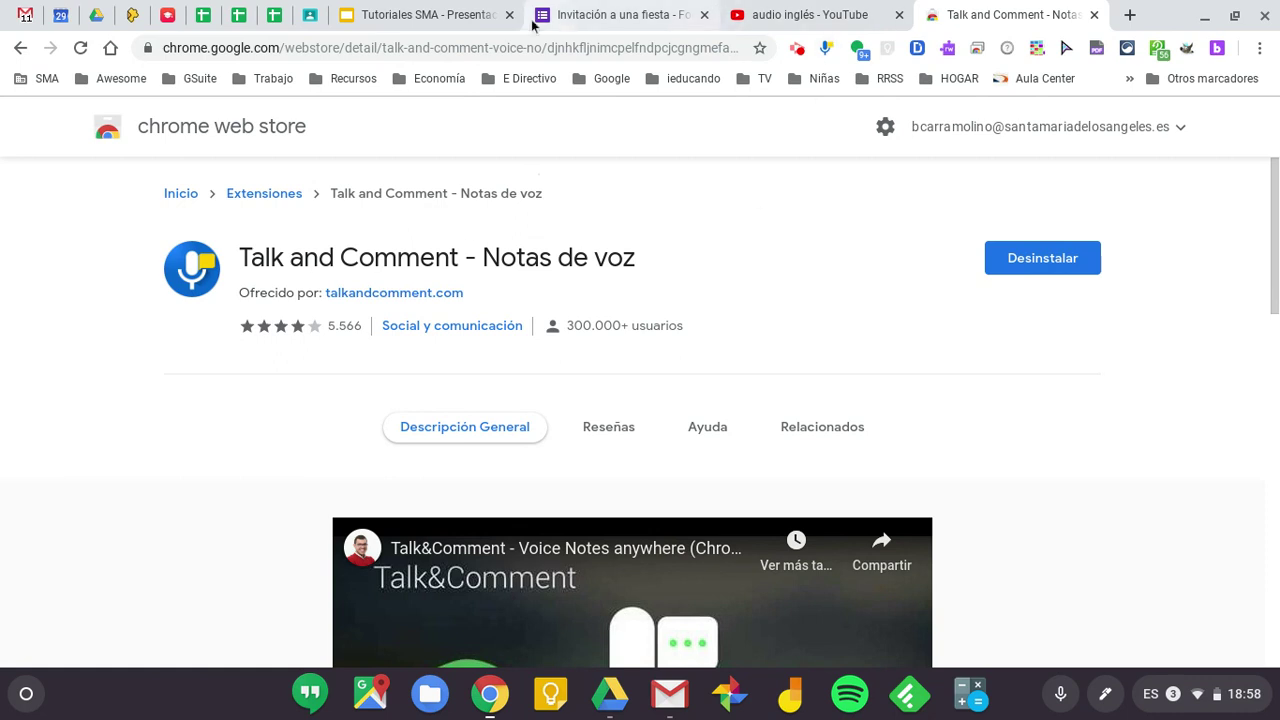
pyautogui.click(595, 14)
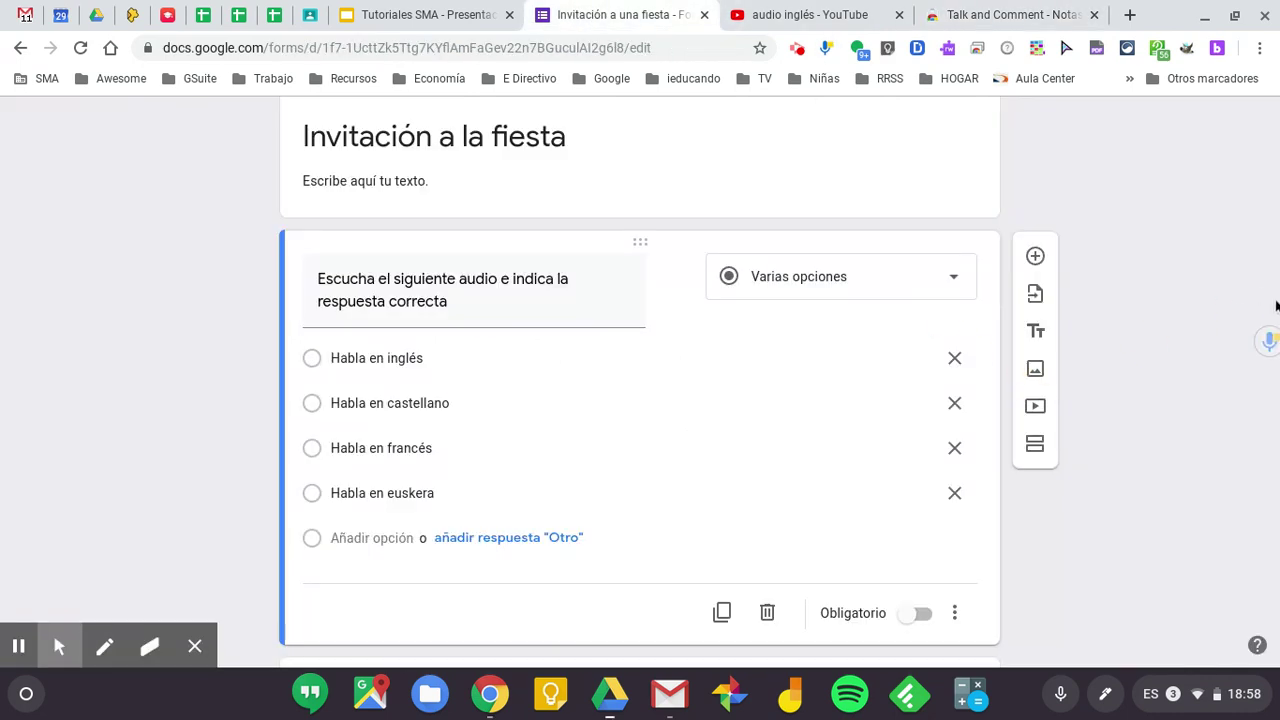
pyautogui.click(1005, 17)
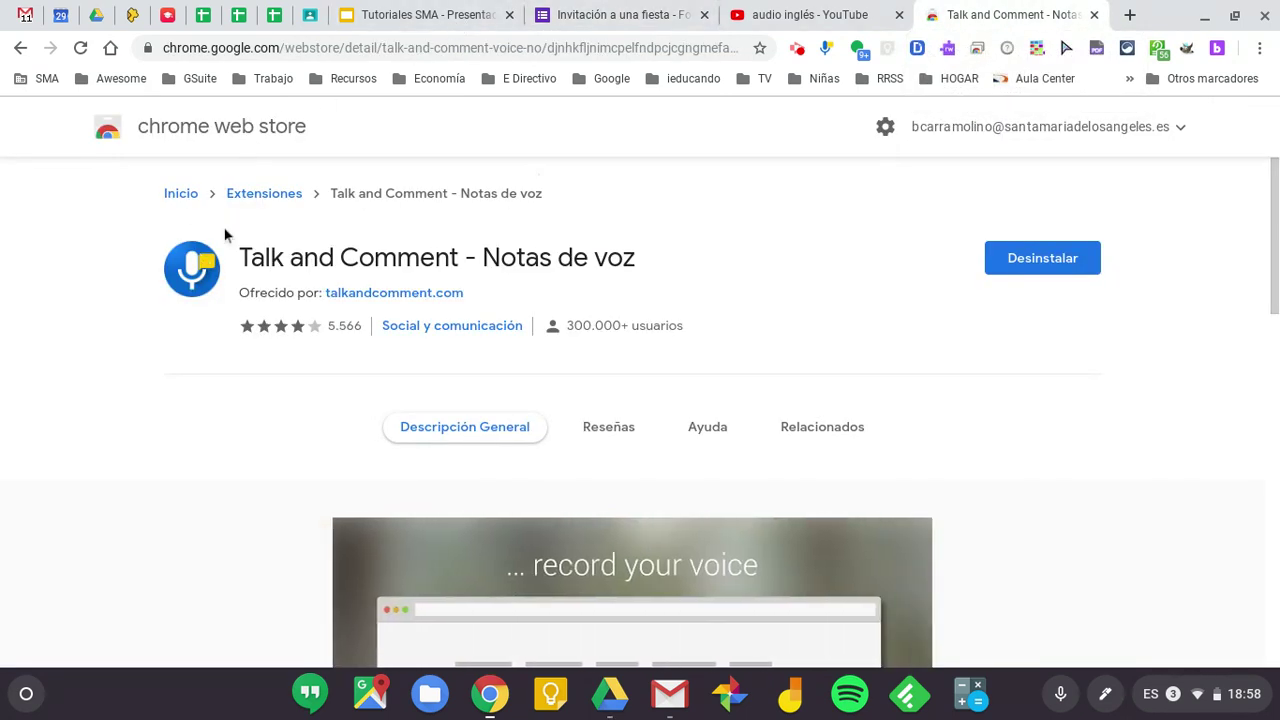
pyautogui.click(600, 16)
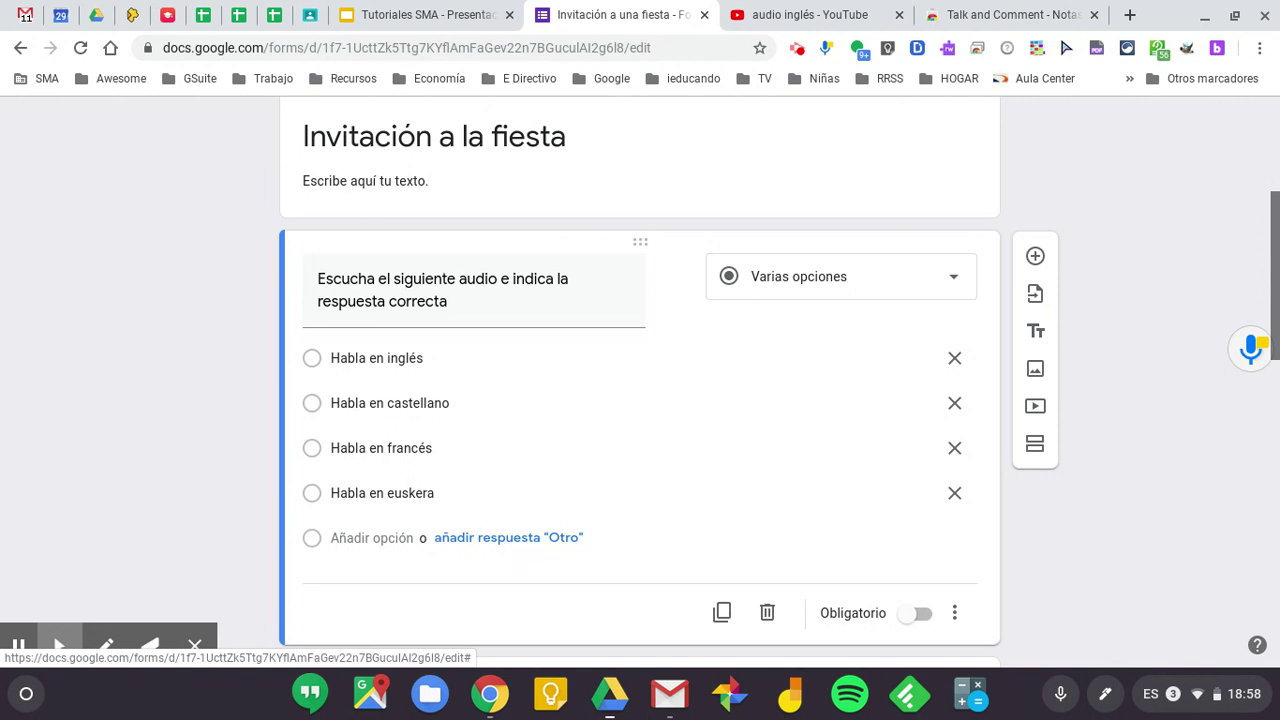
# Step: Record and save a Talk and Comment voice note so its link is copied, then select the question title
pyautogui.click(1251, 348)
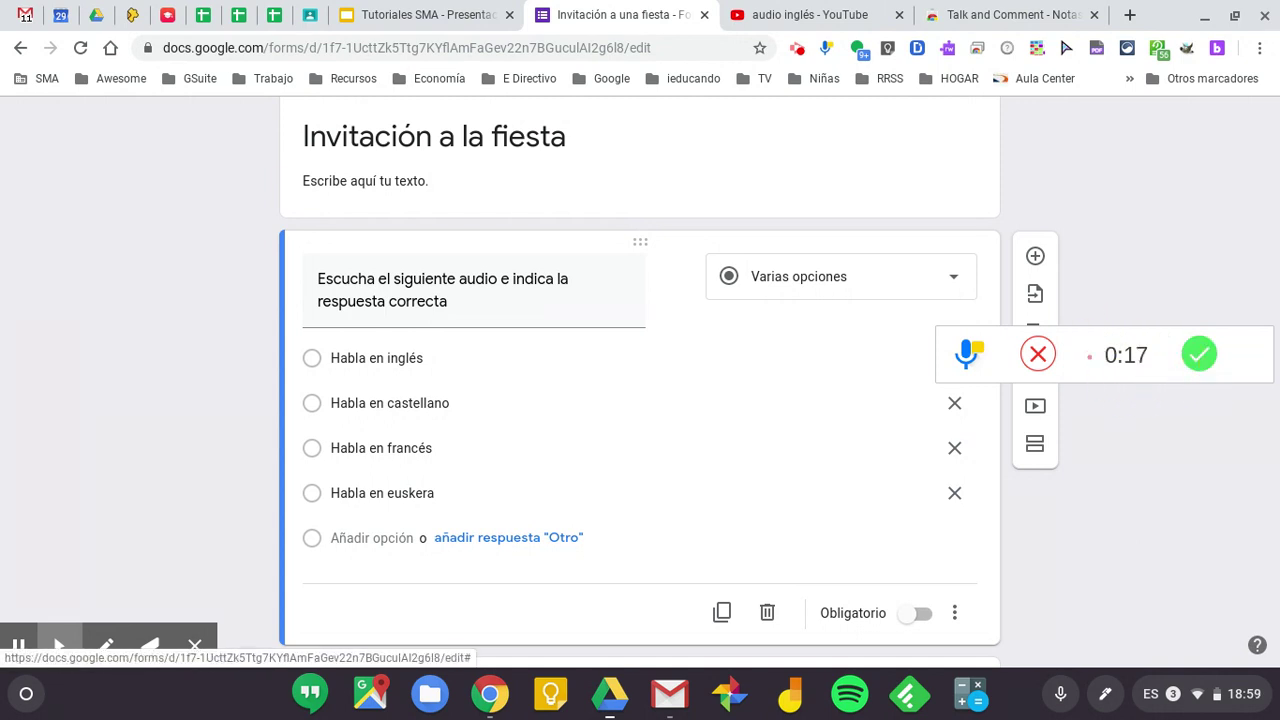
pyautogui.click(1200, 358)
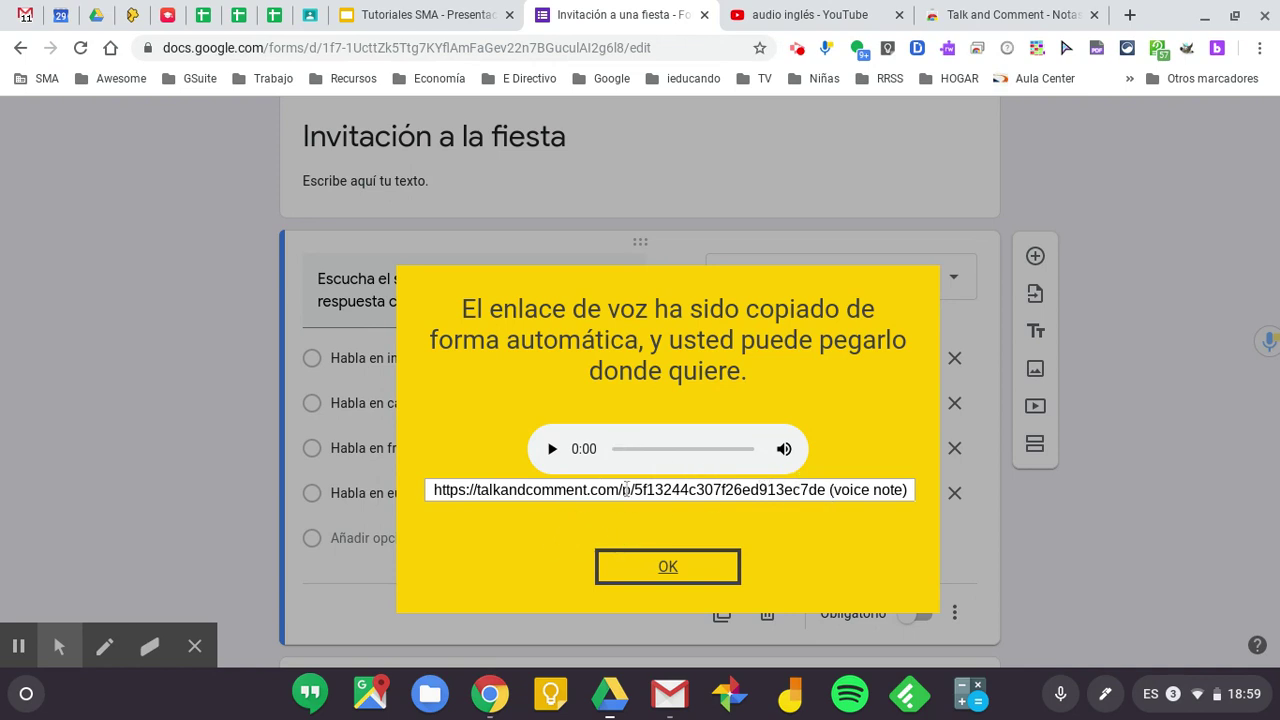
pyautogui.click(668, 568)
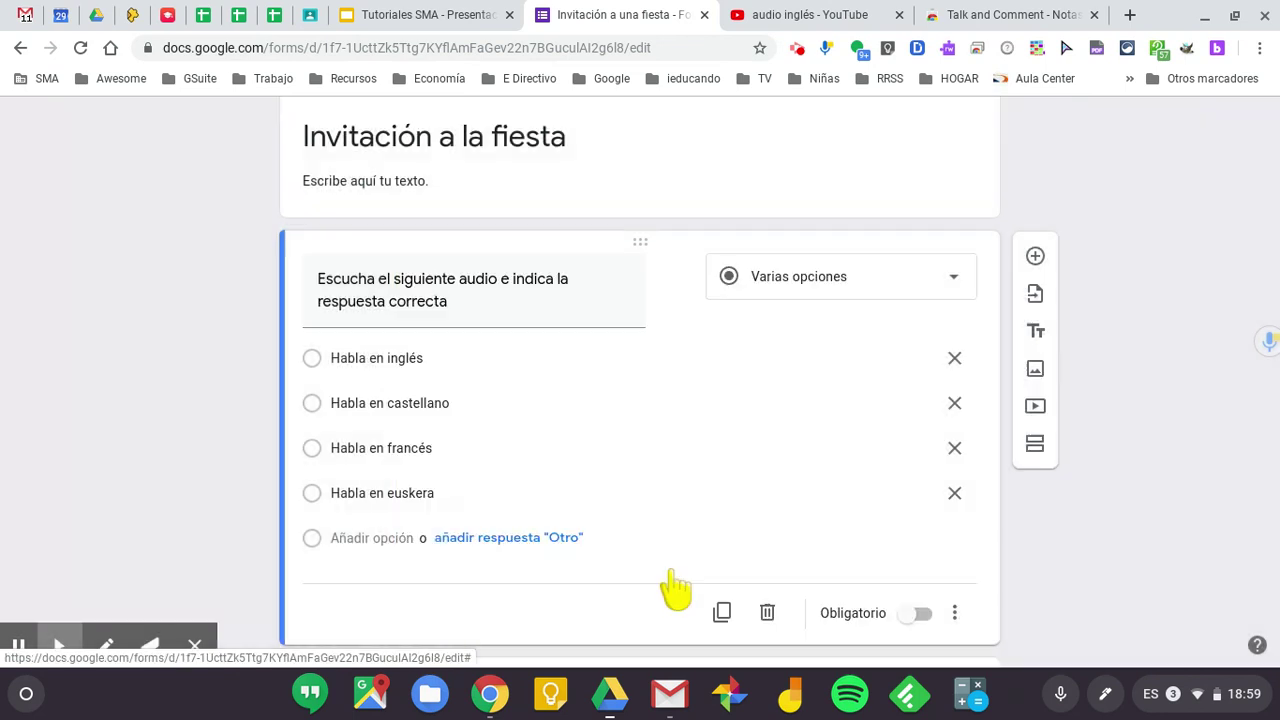
pyautogui.tripleClick(480, 309)
# Step: Paste the voice-note link at the end of the question title and delete its '(voice note)' label
pyautogui.click(479, 309)
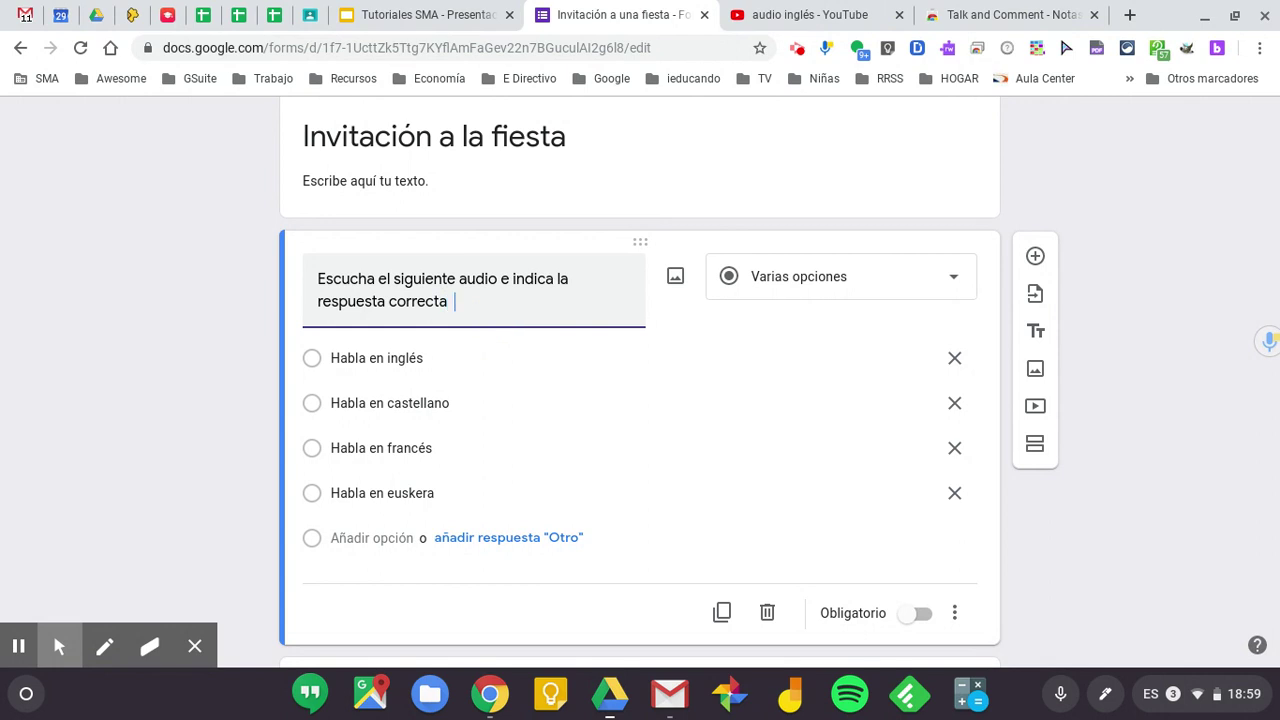
pyautogui.write('https://talkandcomment.com/p/5f13244c307f26ed913ec7de (voice note)')
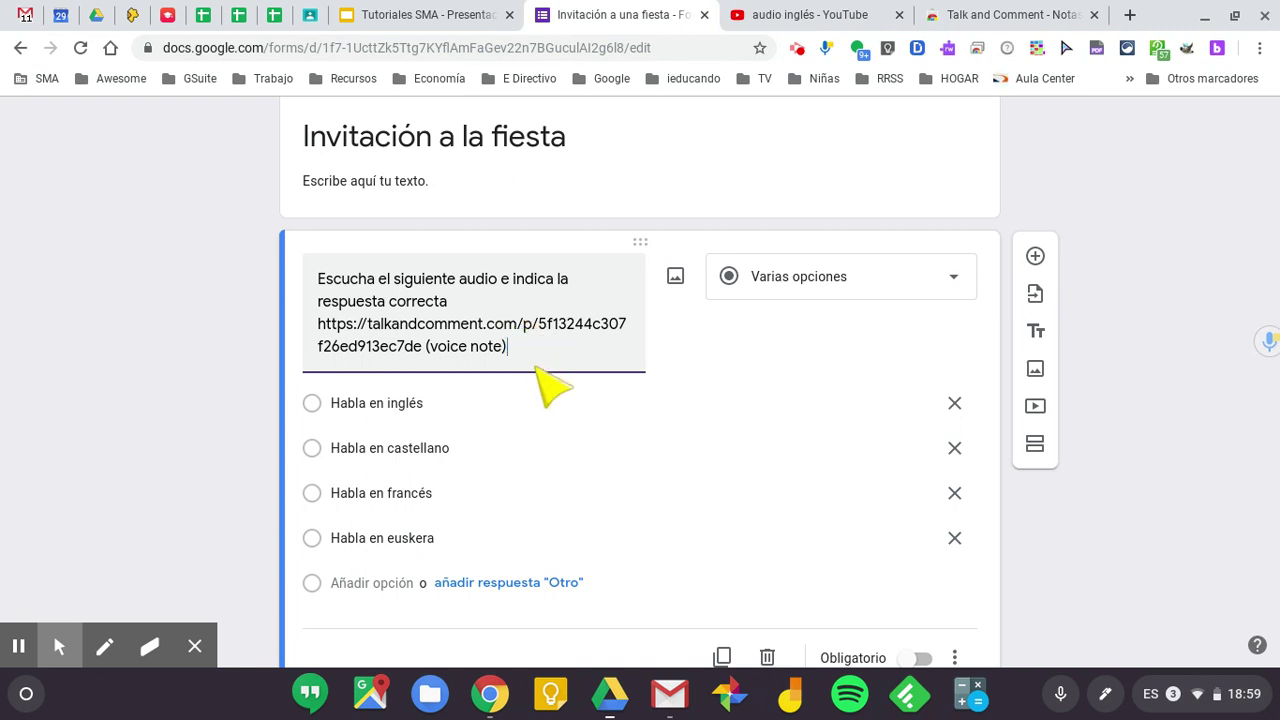
pyautogui.press('BackSpace')
pyautogui.press('BackSpace')
pyautogui.press('BackSpace')
pyautogui.press('BackSpace')
pyautogui.press('BackSpace')
pyautogui.press('BackSpace')
pyautogui.press('BackSpace')
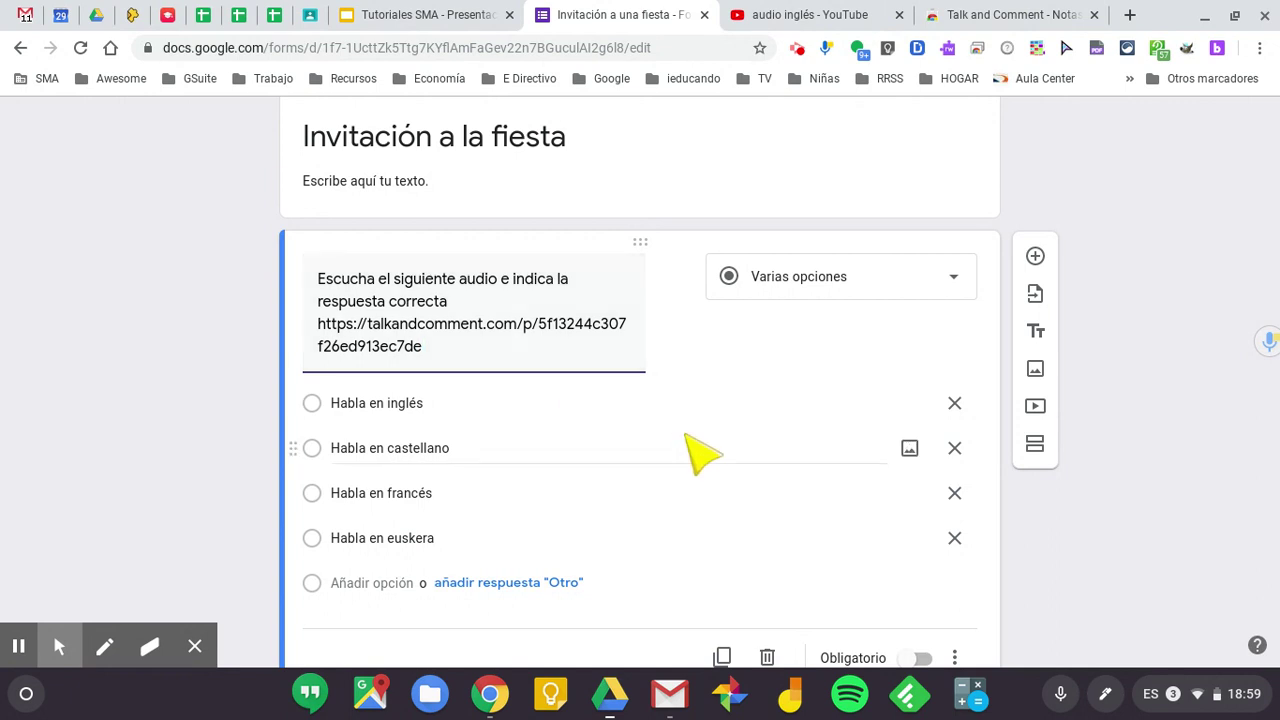
pyautogui.click(1024, 560)
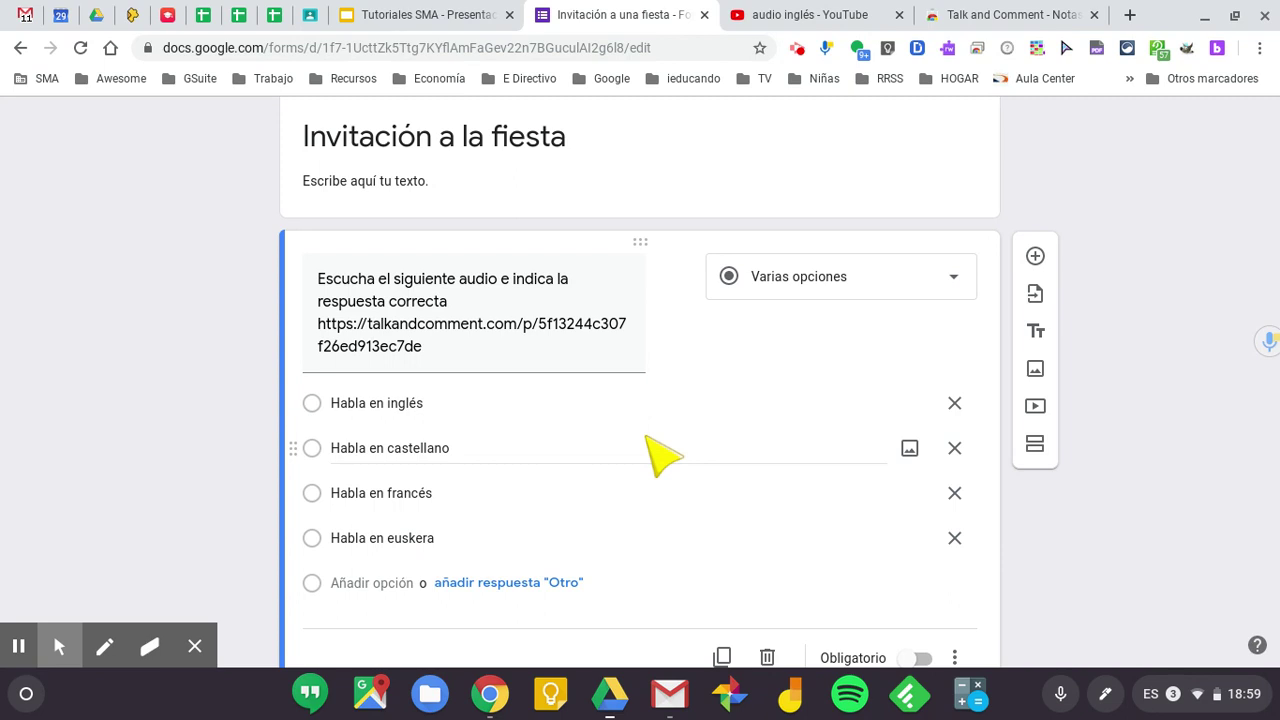
pyautogui.scroll(4, 664, 455)
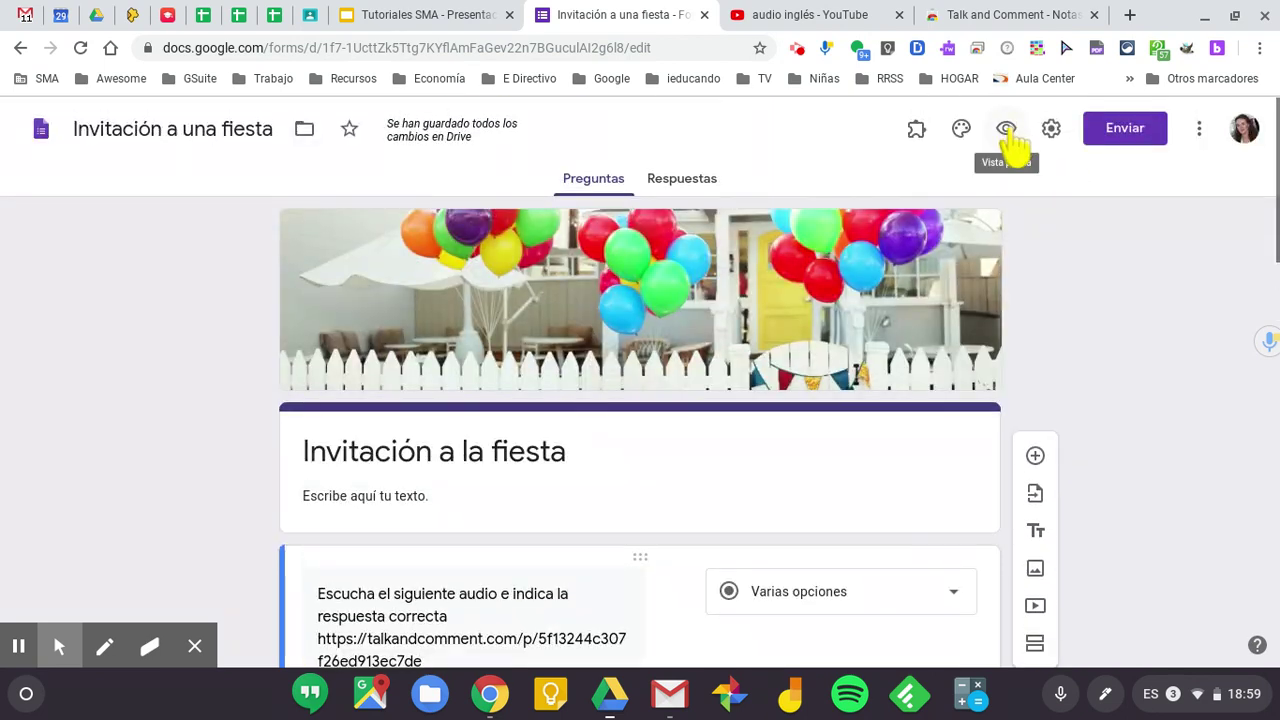
# Step: In the form preview, play the embedded voice note and answer 'Habla en euskera', then return to the editor
pyautogui.click(1007, 128)
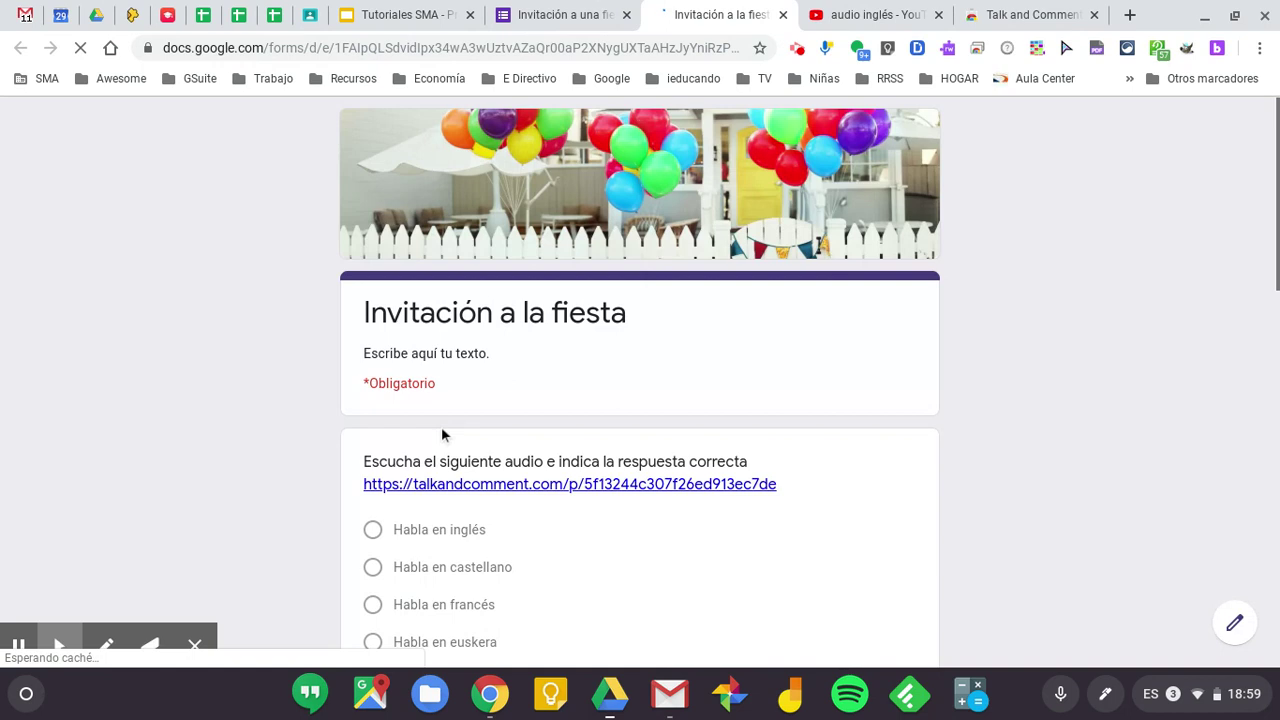
pyautogui.scroll(-2, 257, 457)
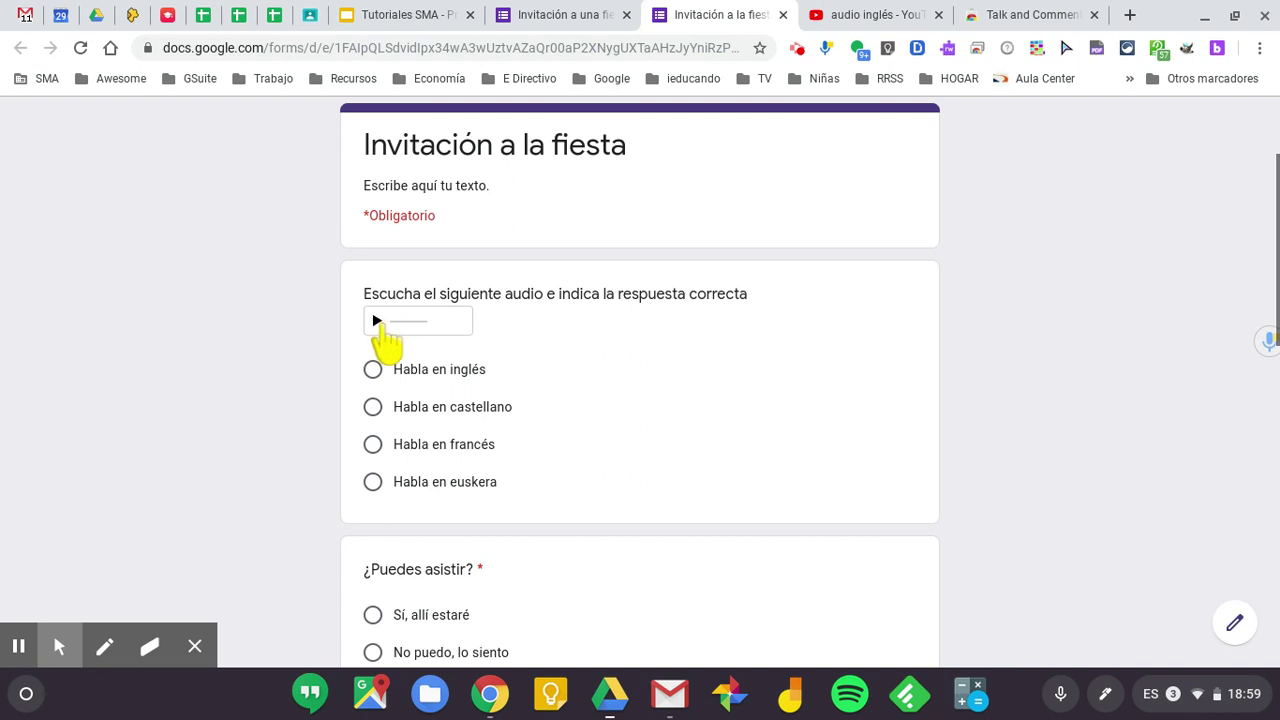
pyautogui.click(380, 324)
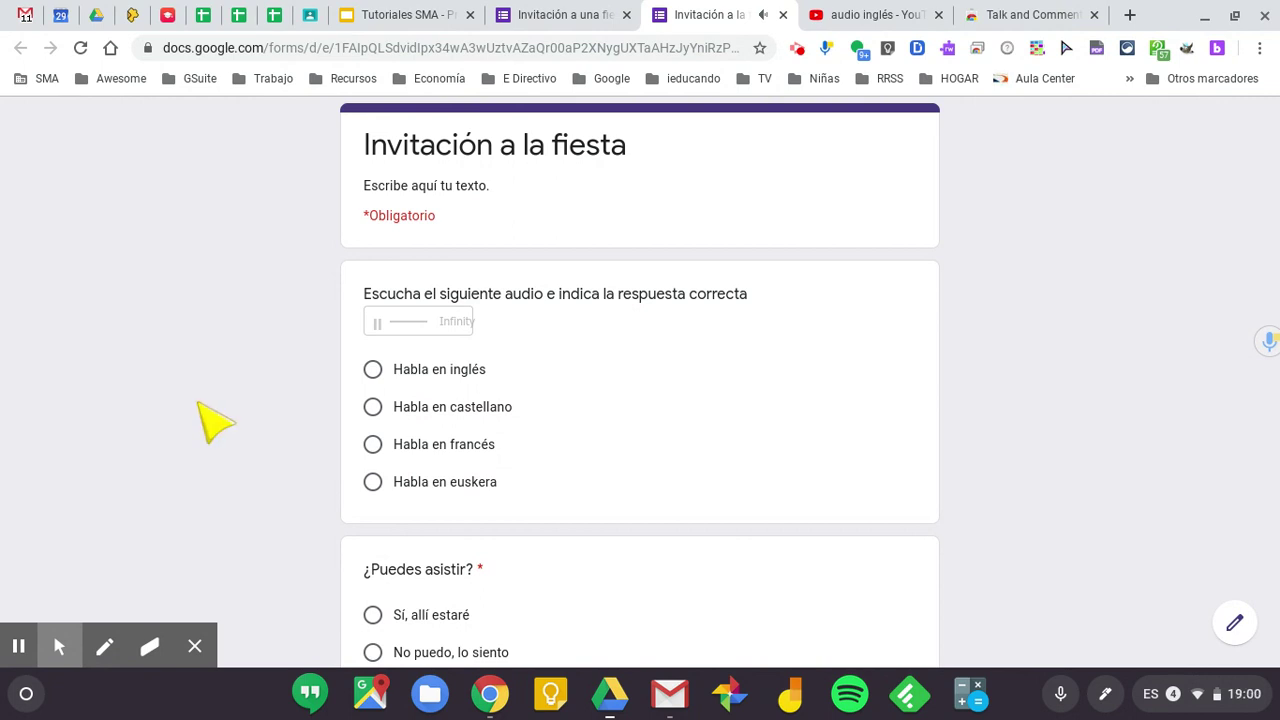
pyautogui.click(372, 482)
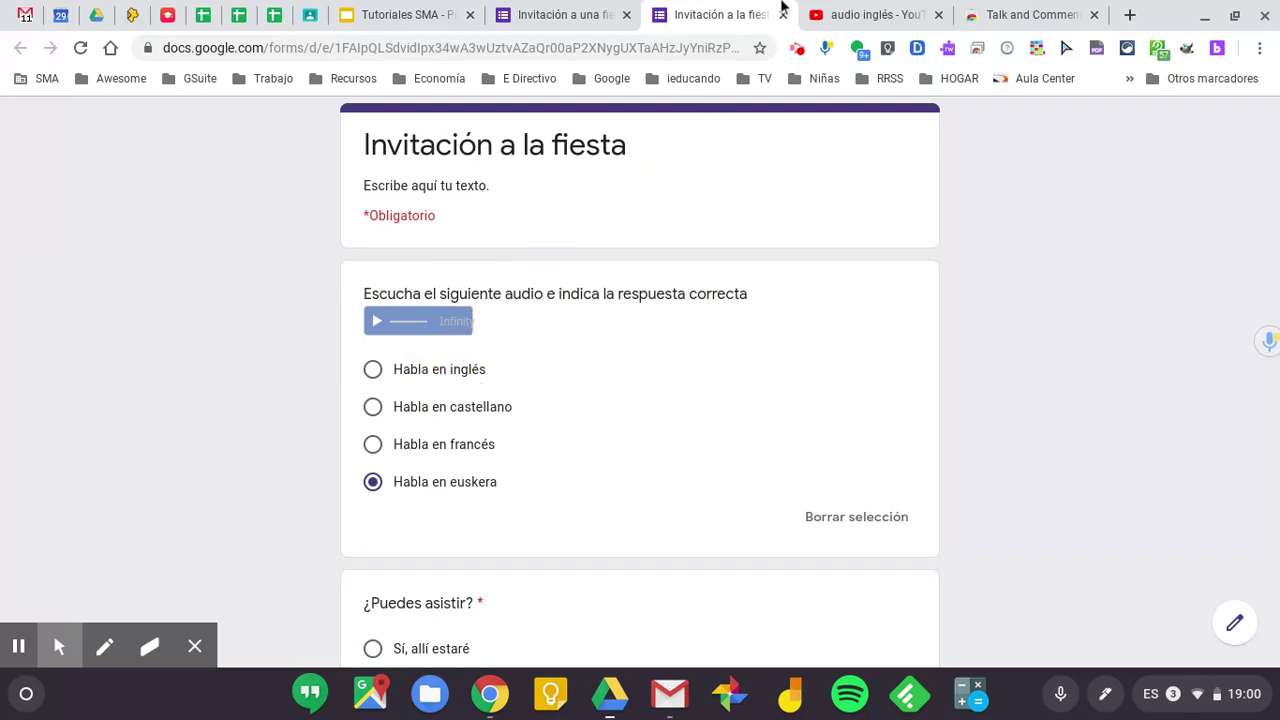
pyautogui.click(573, 19)
pyautogui.scroll(-5, 727, 280)
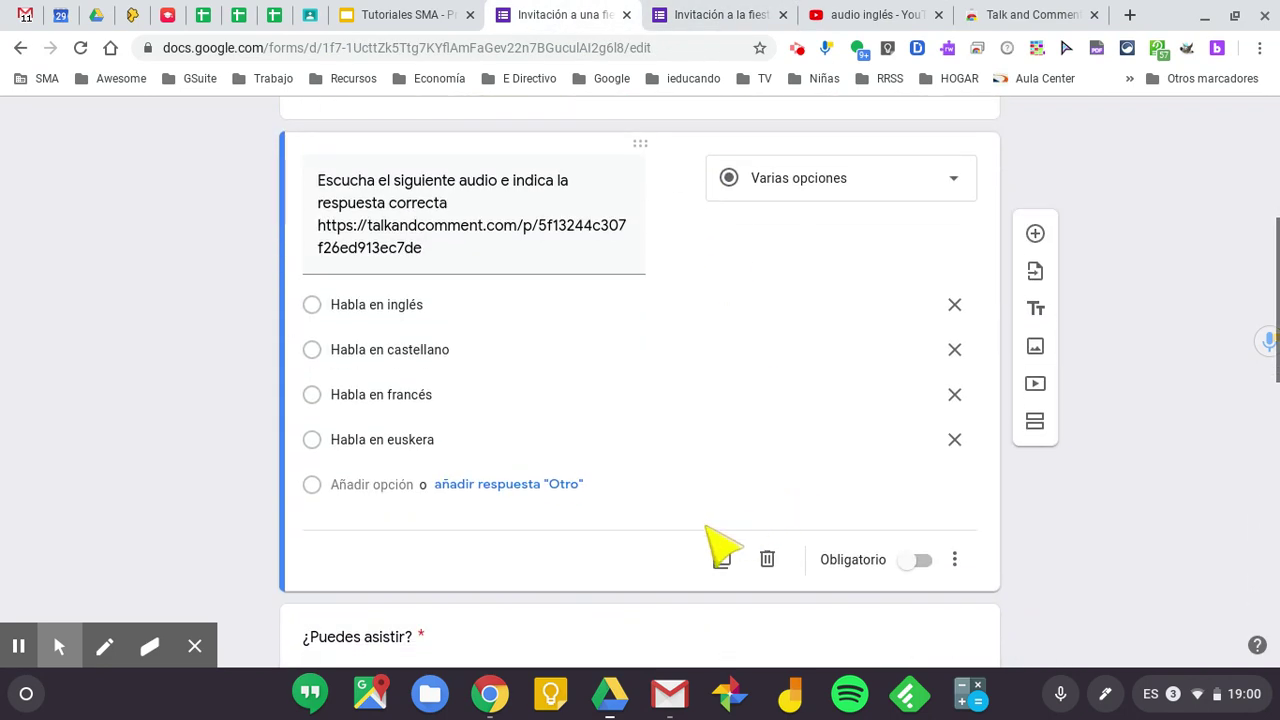
# Step: Add a new section titled 'Vídeo' after the audio question and open the YouTube video picker
pyautogui.scroll(-5, 709, 557)
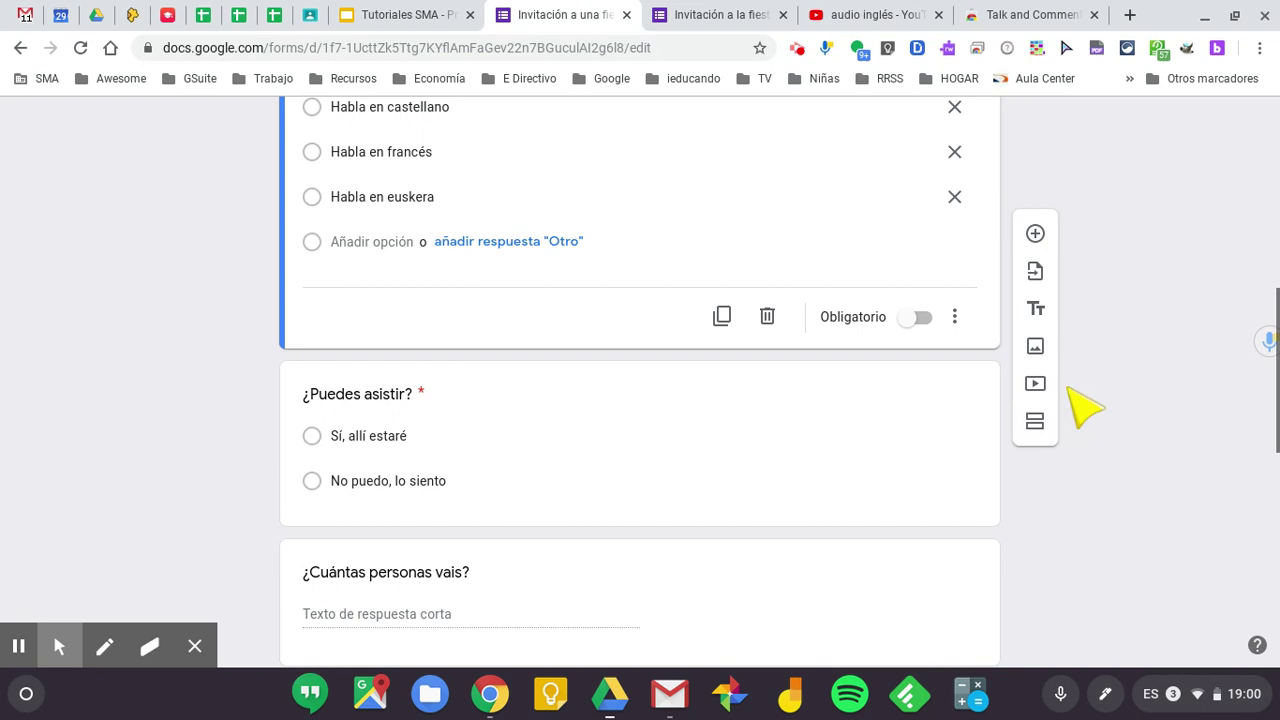
pyautogui.click(1034, 424)
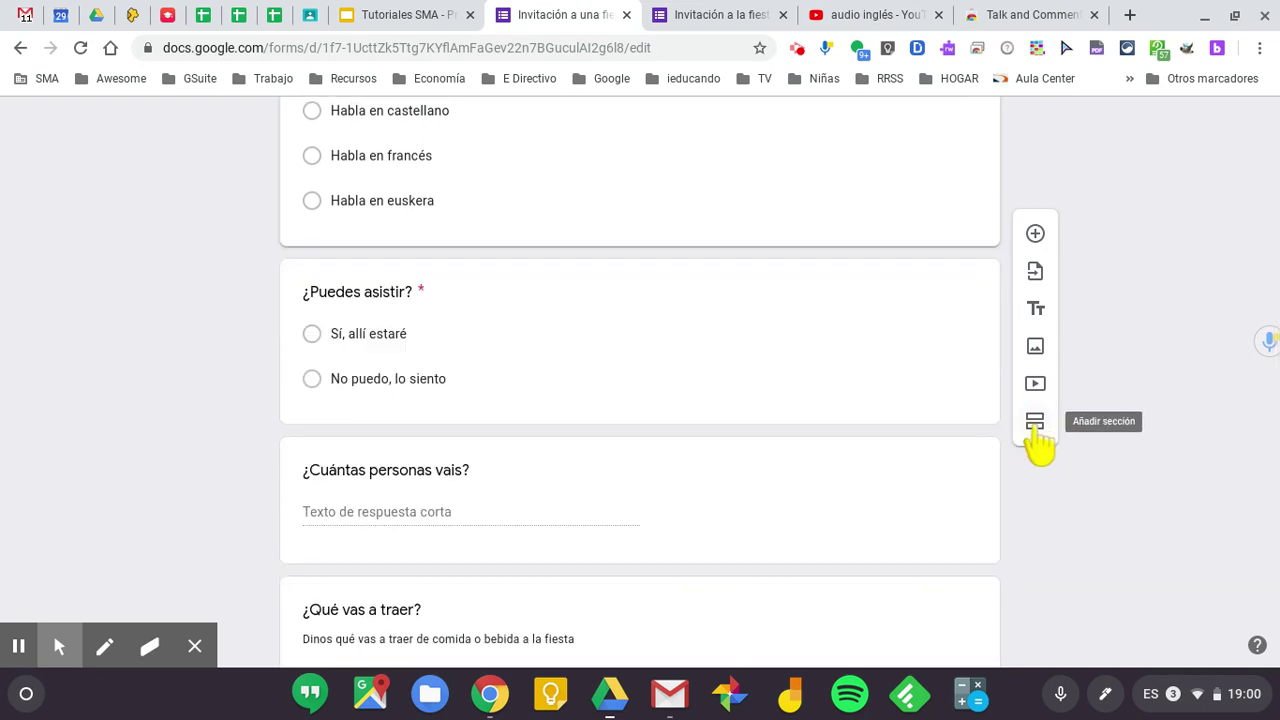
pyautogui.click(512, 409)
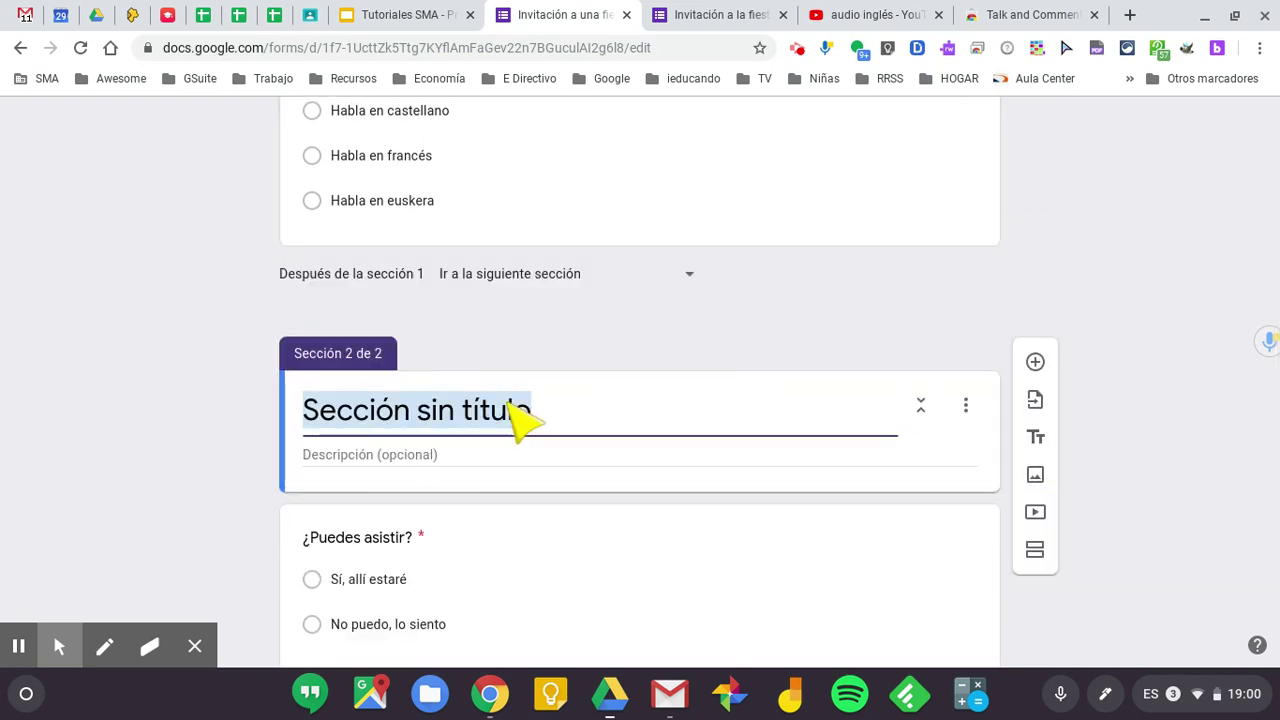
pyautogui.write('Vídeo')
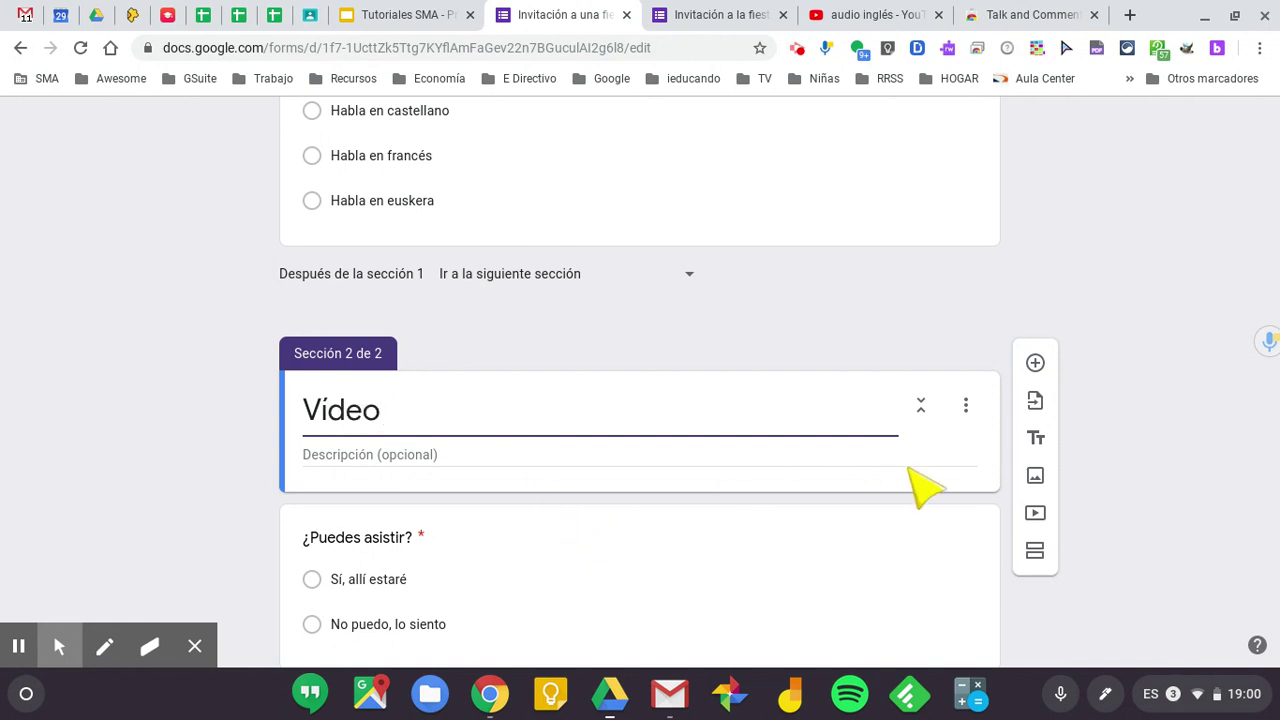
pyautogui.scroll(-2, 943, 486)
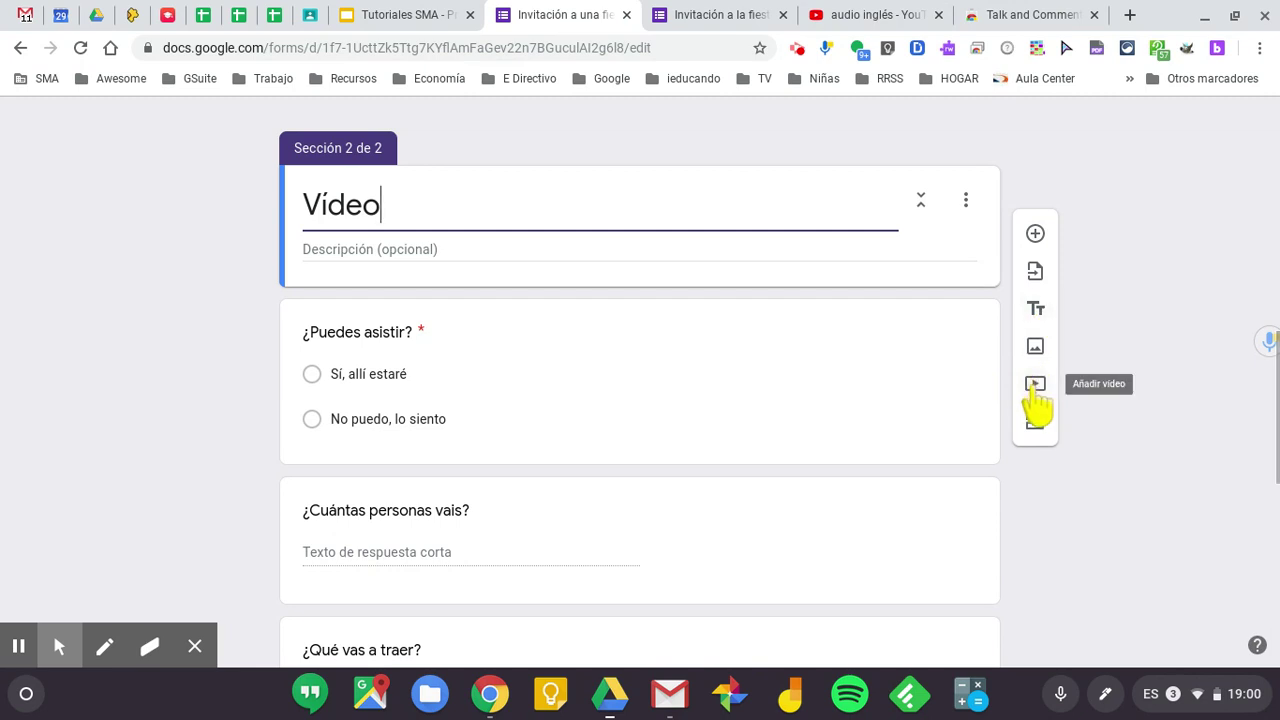
pyautogui.click(1035, 386)
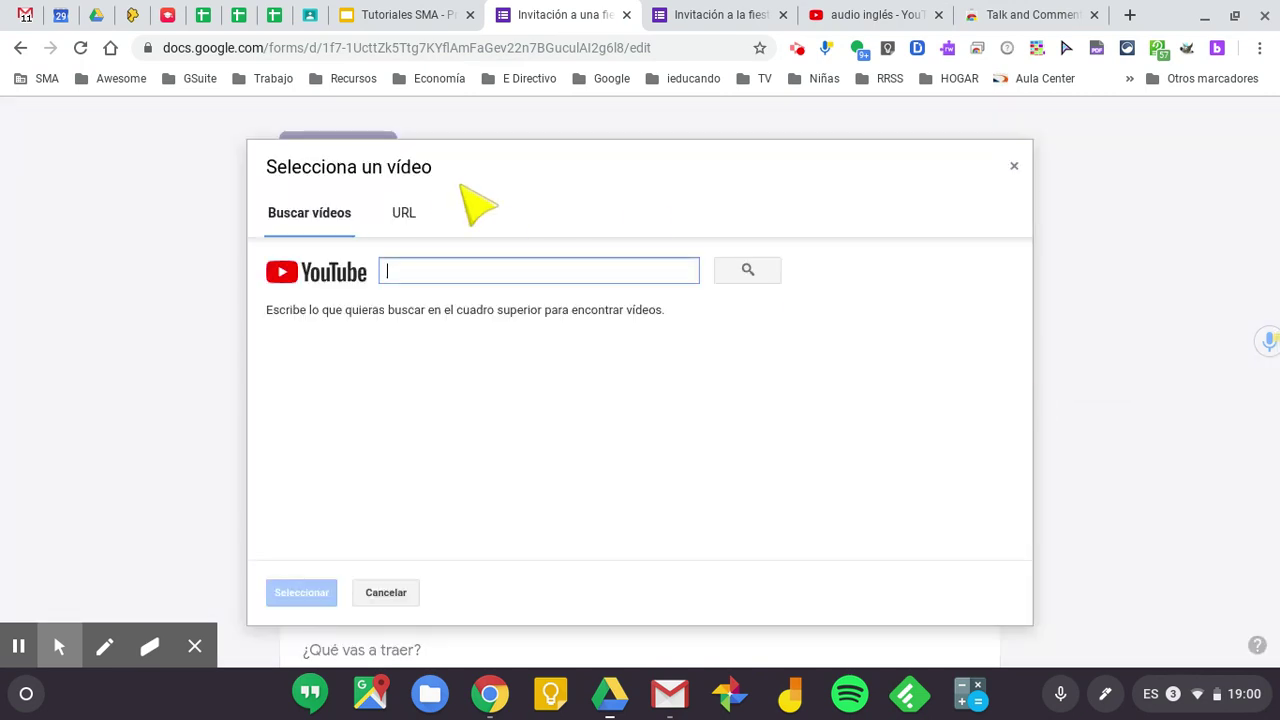
# Step: Filter the 'audio inglés' YouTube results to short videos under 4 minutes
pyautogui.click(876, 16)
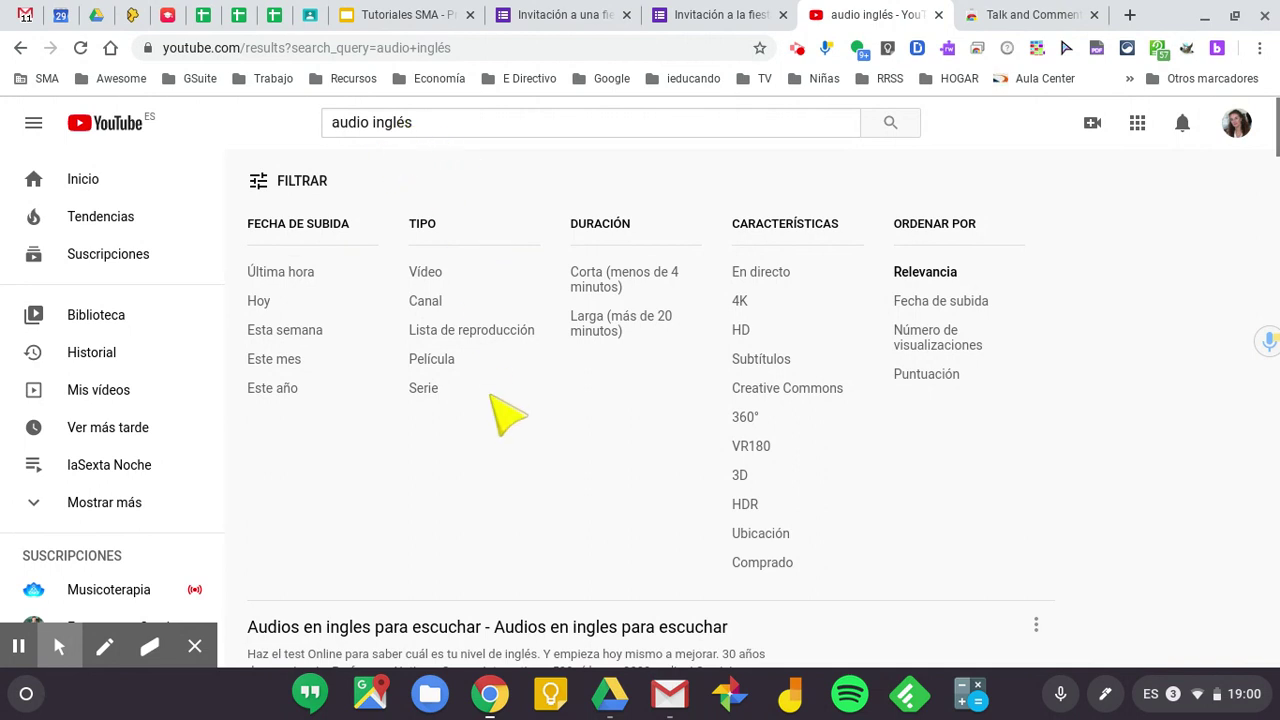
pyautogui.scroll(-2, 500, 410)
pyautogui.scroll(2, 520, 432)
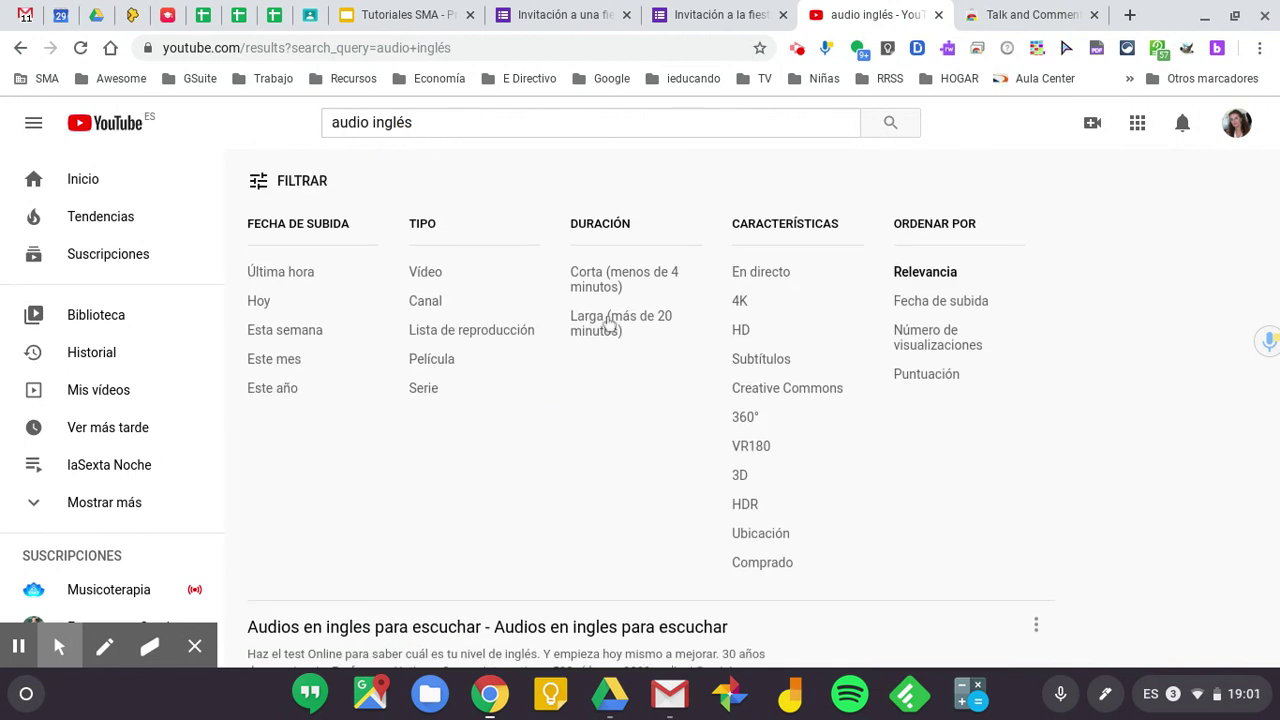
pyautogui.click(270, 192)
pyautogui.click(272, 190)
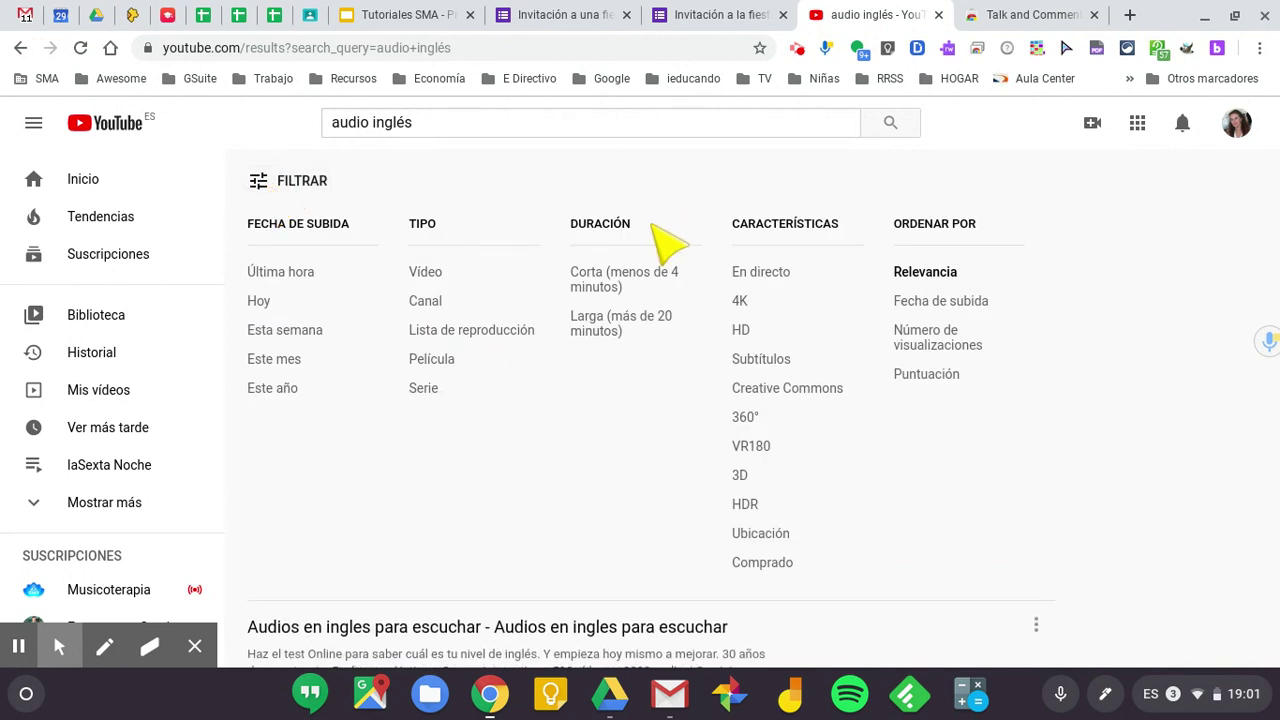
pyautogui.click(613, 284)
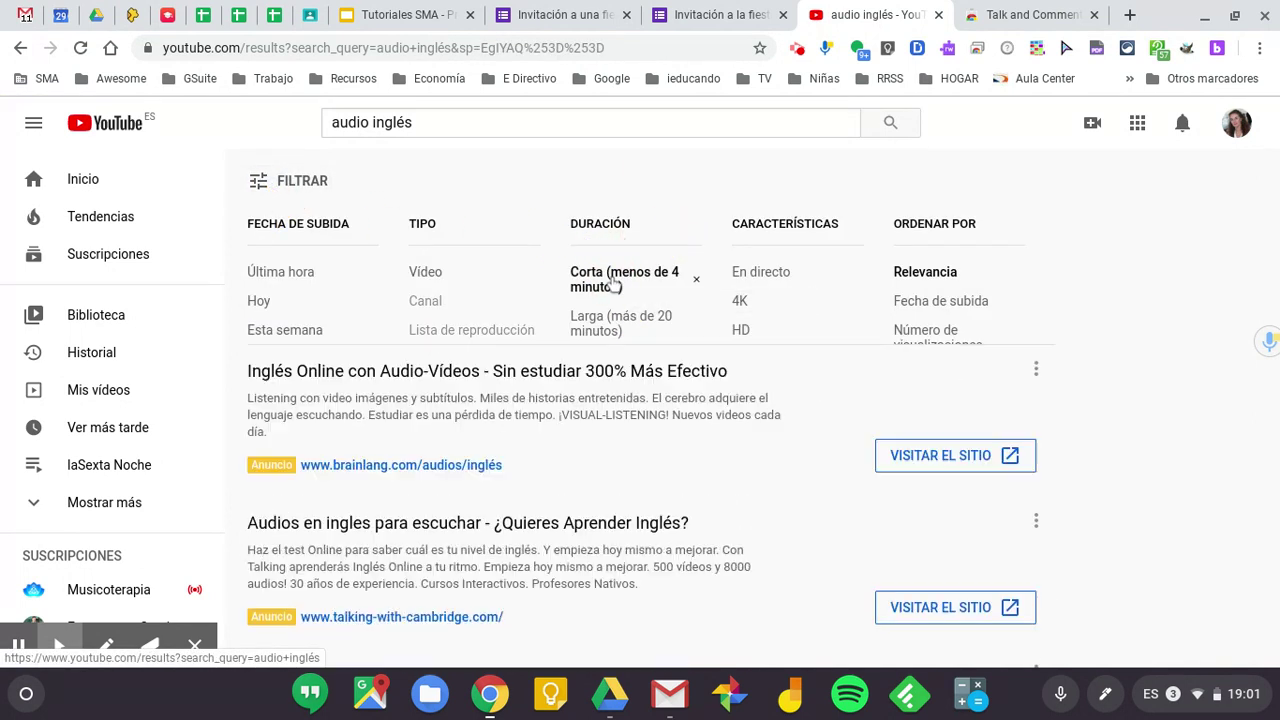
# Step: Open 'Hablar/Aprender Inglés En Un Día', copy its URL, and return to the Forms video picker
pyautogui.scroll(-5, 690, 425)
pyautogui.scroll(-1, 679, 410)
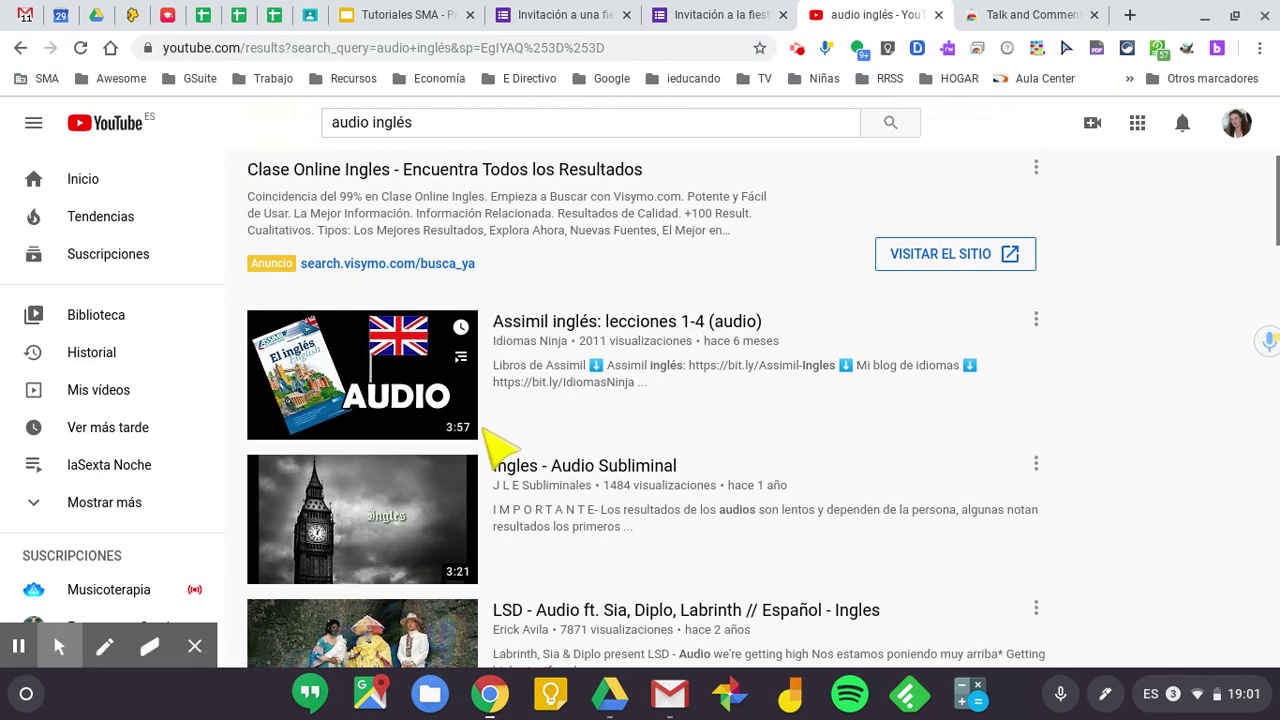
pyautogui.scroll(-2, 713, 408)
pyautogui.scroll(-2, 712, 407)
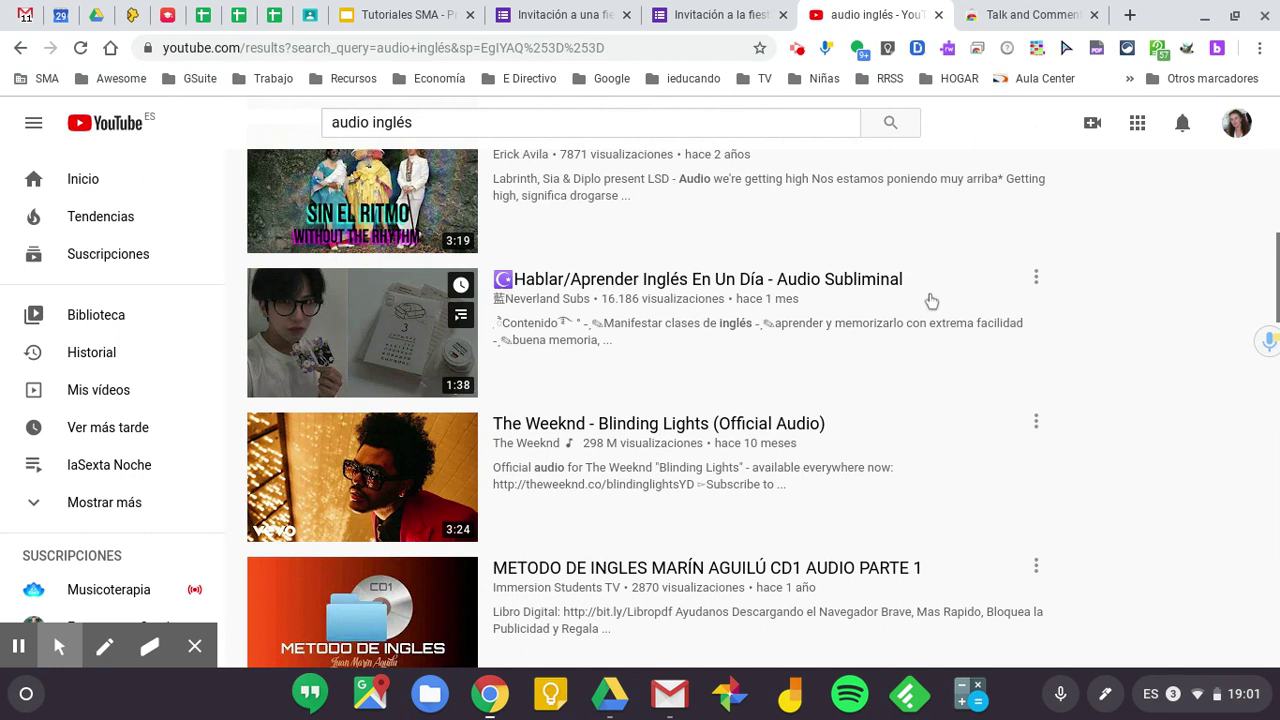
pyautogui.click(1036, 280)
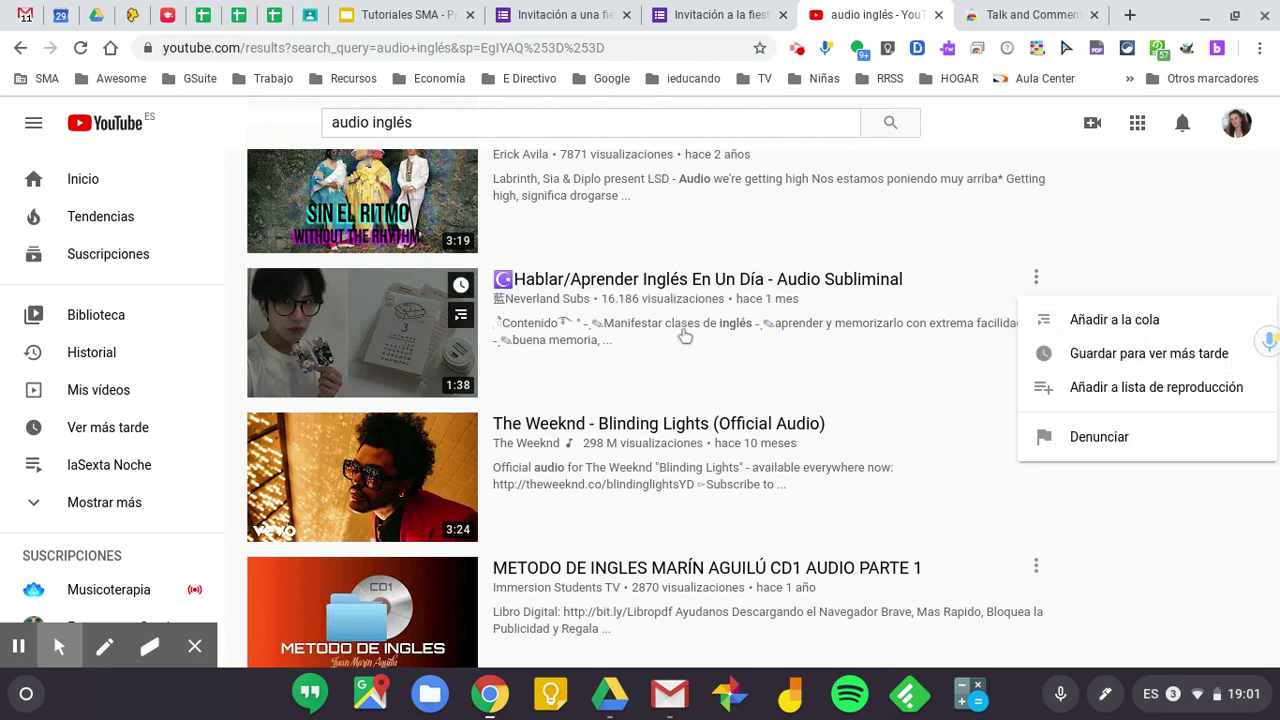
pyautogui.click(745, 362)
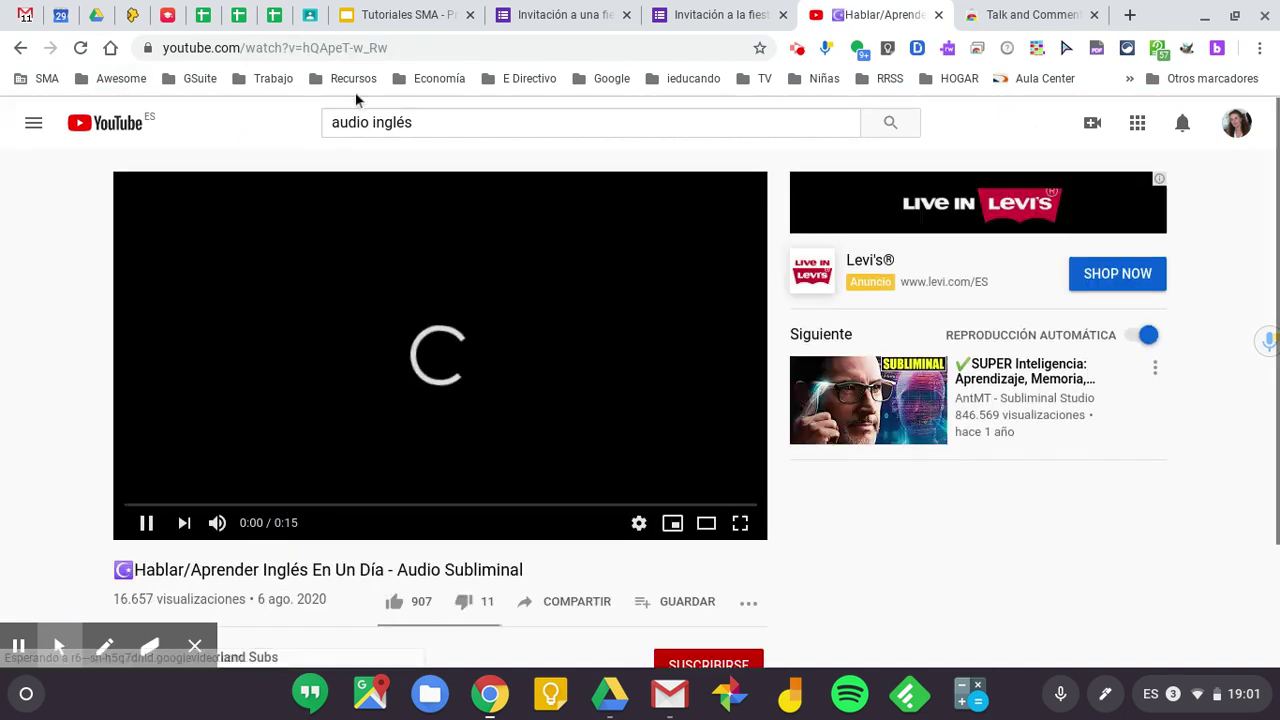
pyautogui.click(416, 47)
pyautogui.hotkey('ctrl', 'c')
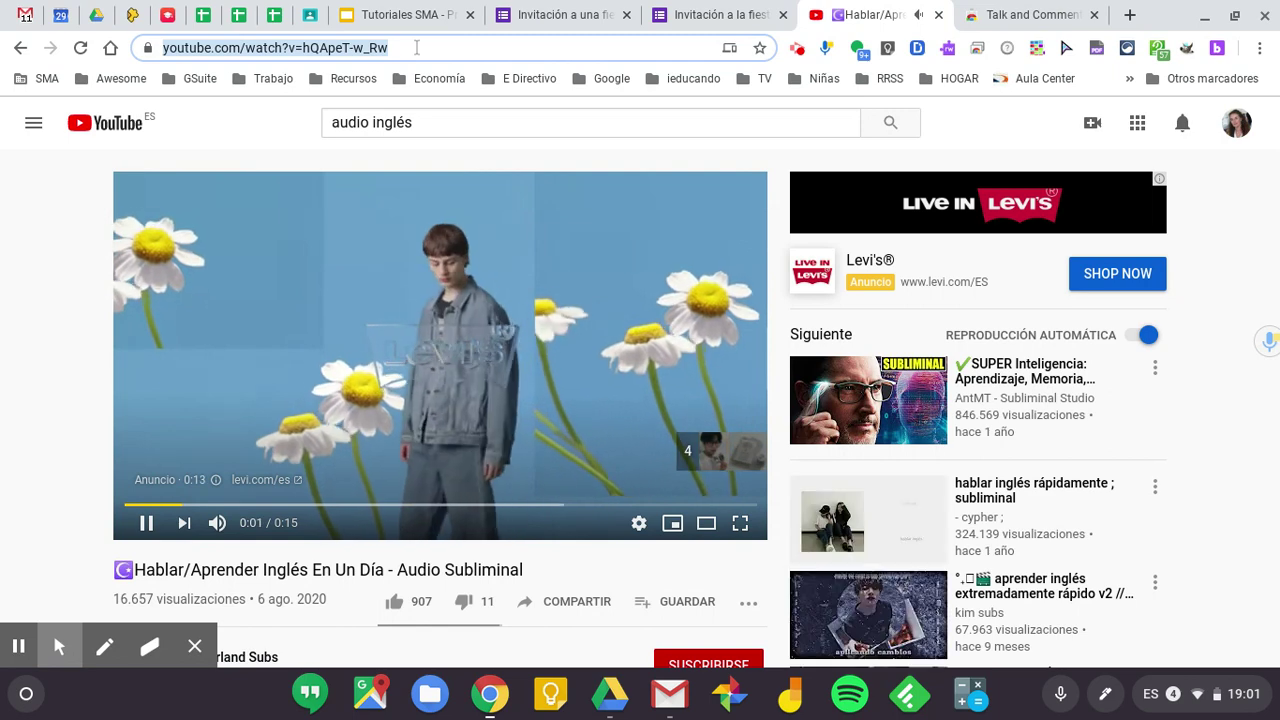
pyautogui.click(147, 522)
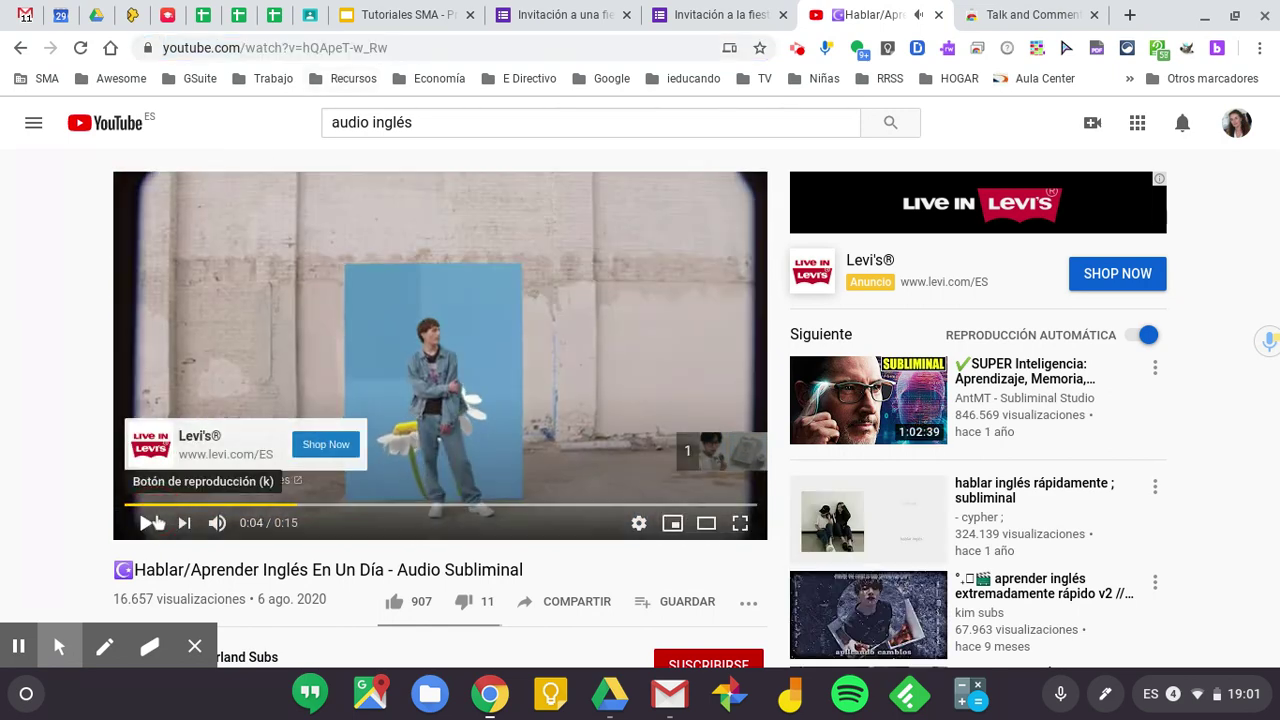
pyautogui.click(580, 16)
# Step: Insert the Hablar/Aprender video via its pasted URL and title it 'Escucha atentamente el siguiente video'
pyautogui.click(472, 272)
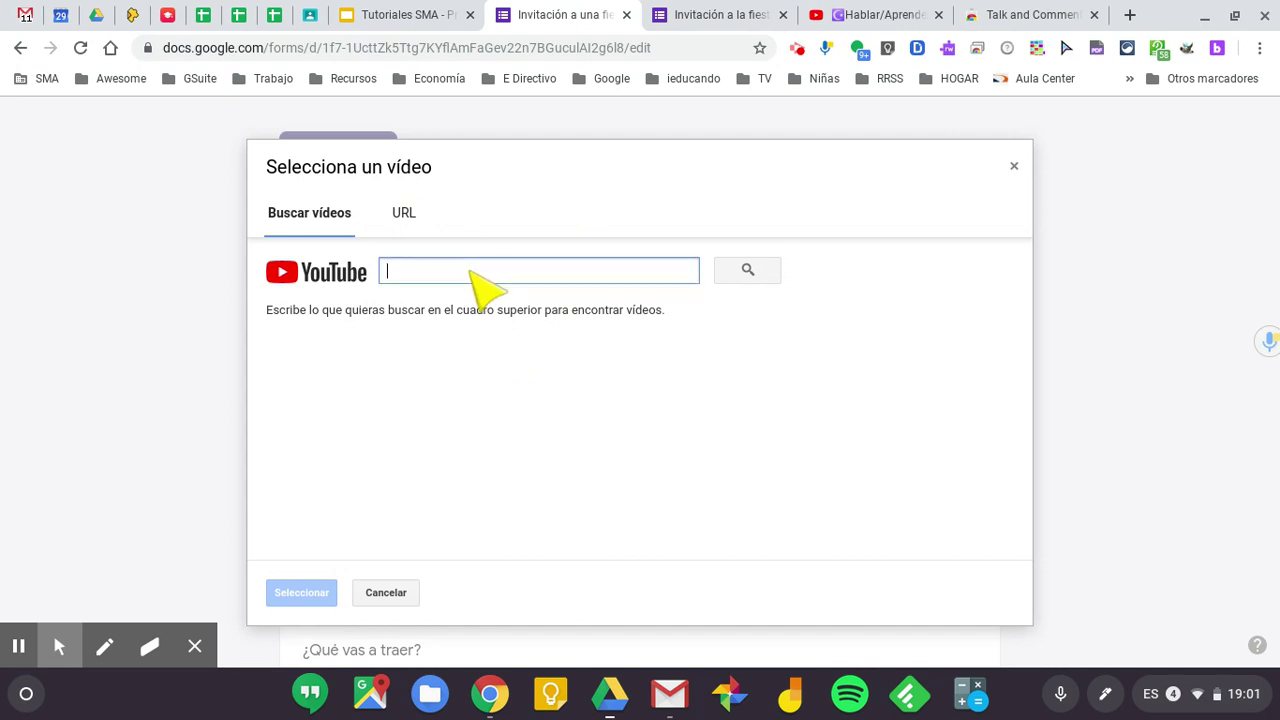
pyautogui.hotkey('ctrl', 'v')
pyautogui.press('Return')
pyautogui.click(480, 378)
pyautogui.click(314, 598)
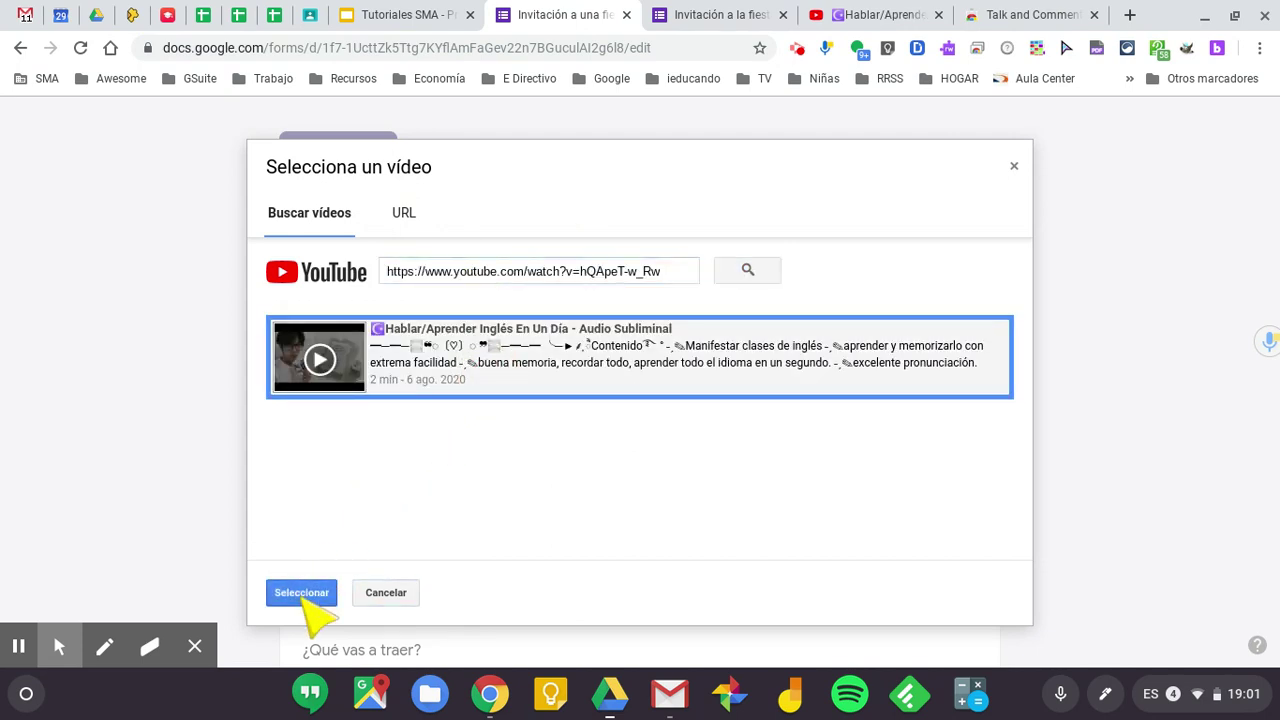
pyautogui.scroll(-2, 737, 534)
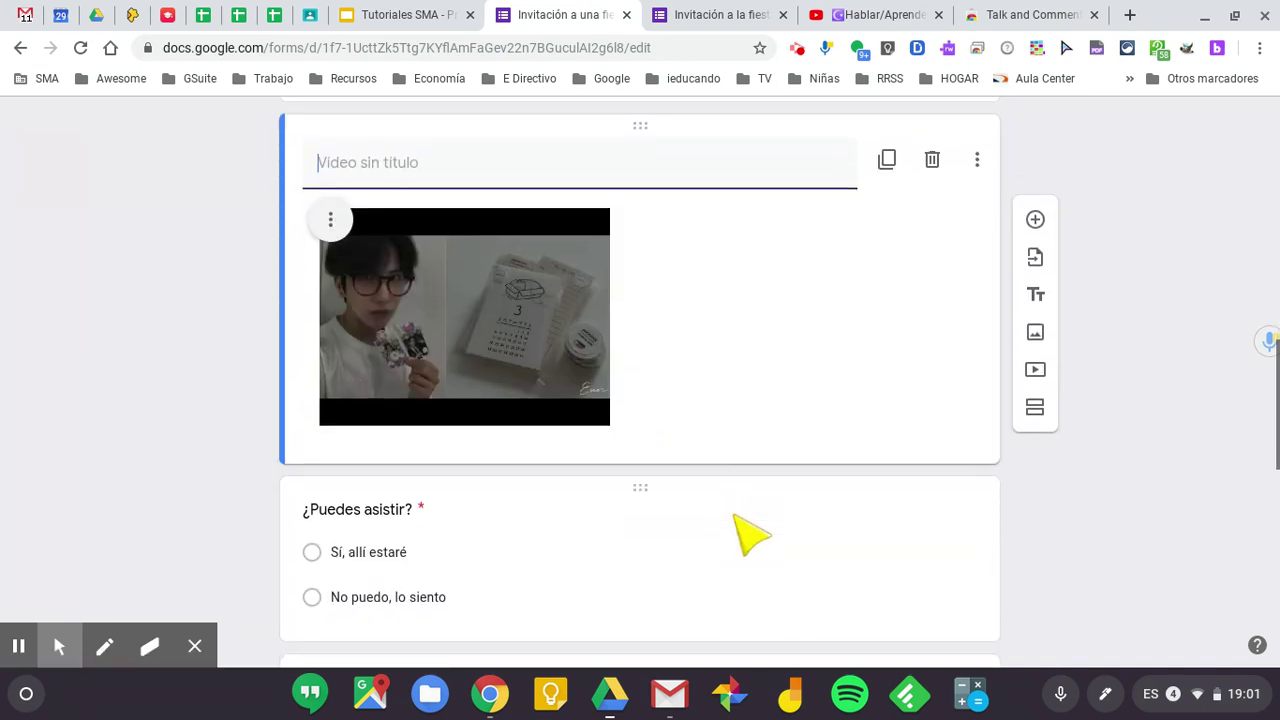
pyautogui.scroll(1, 740, 534)
pyautogui.write('E')
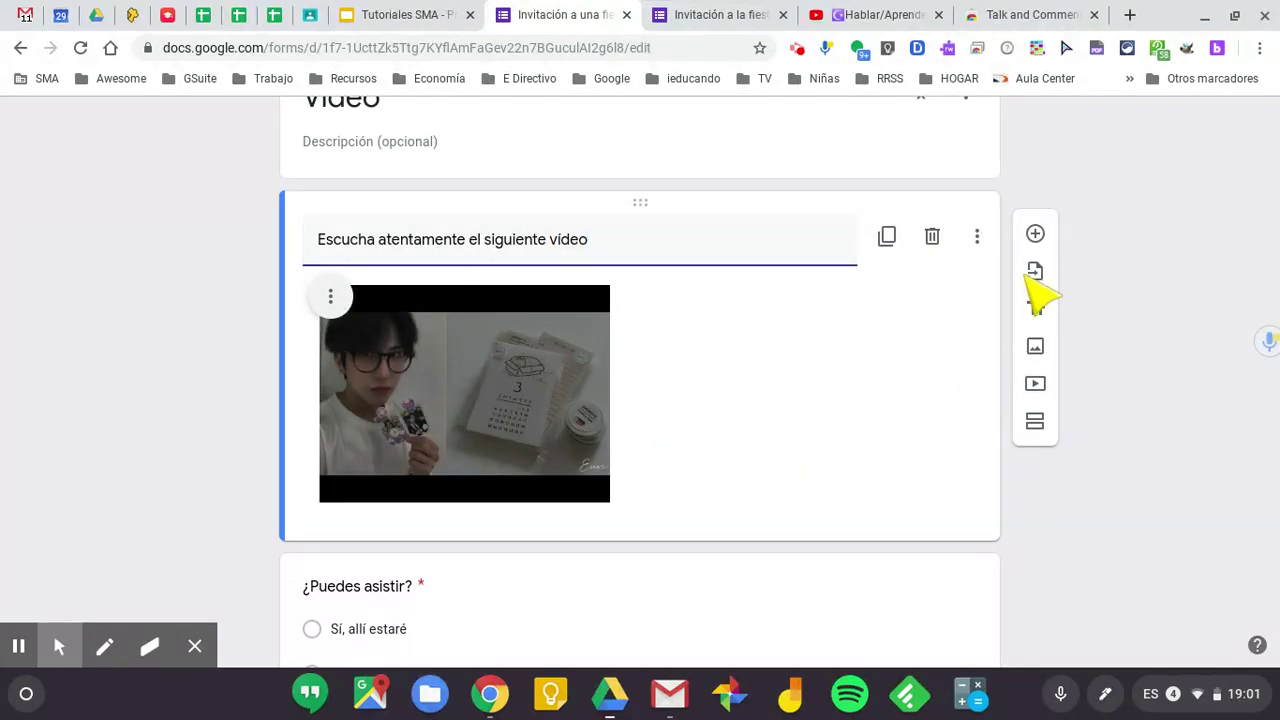
# Step: Add a question titled 'pregunta de comprensión' below the video, then switch to the form preview
pyautogui.click(1036, 234)
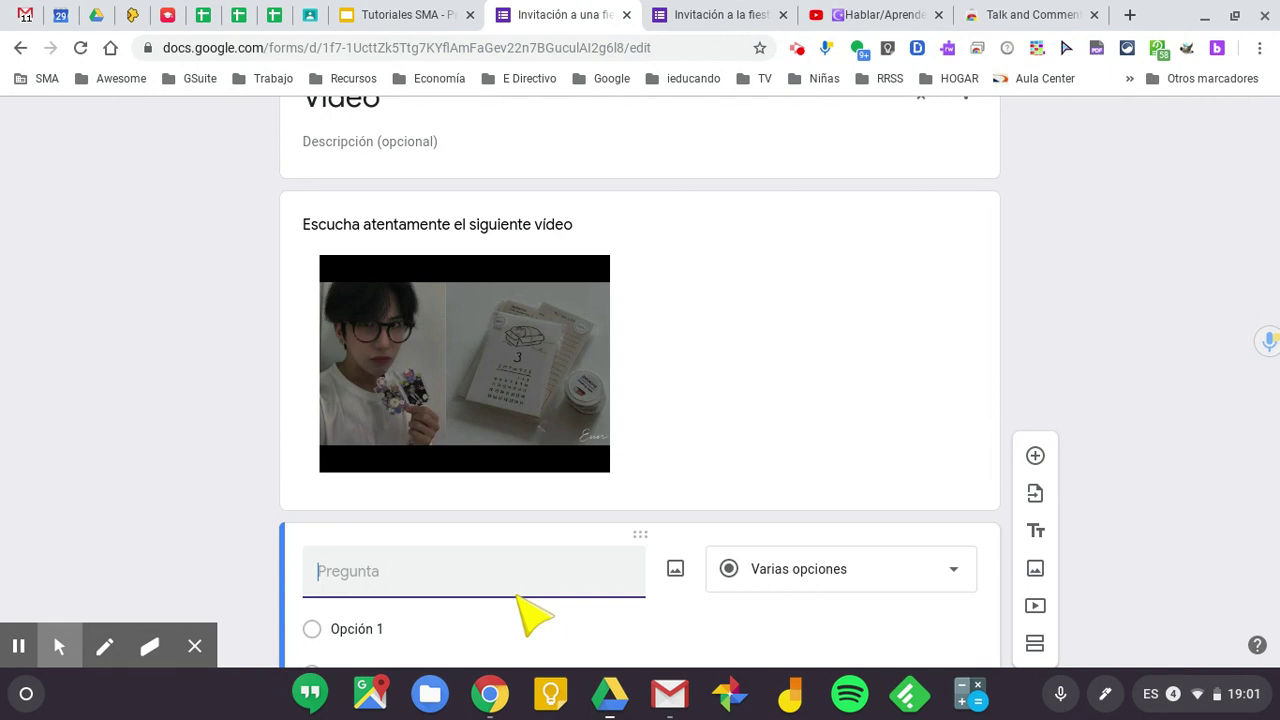
pyautogui.write('pre')
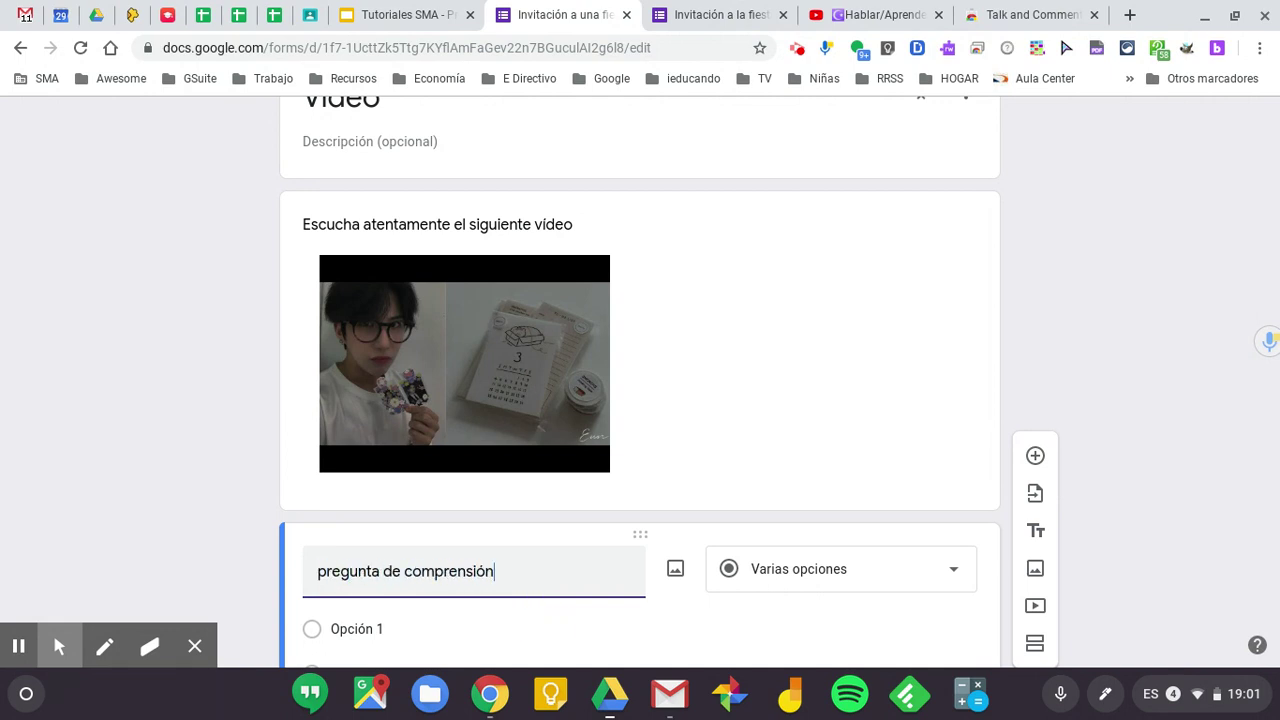
pyautogui.write('gunta de comprensión')
pyautogui.scroll(-3, 154, 534)
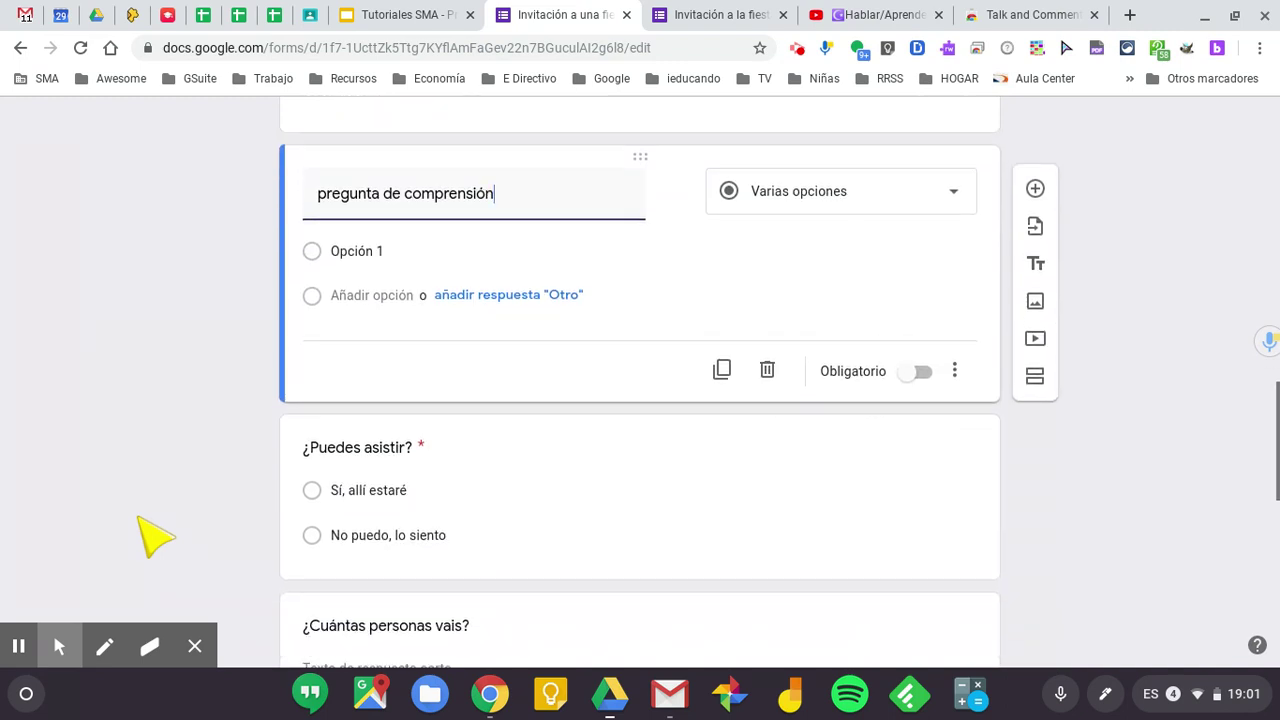
pyautogui.scroll(4, 154, 536)
pyautogui.scroll(3, 129, 386)
pyautogui.scroll(-4, 125, 382)
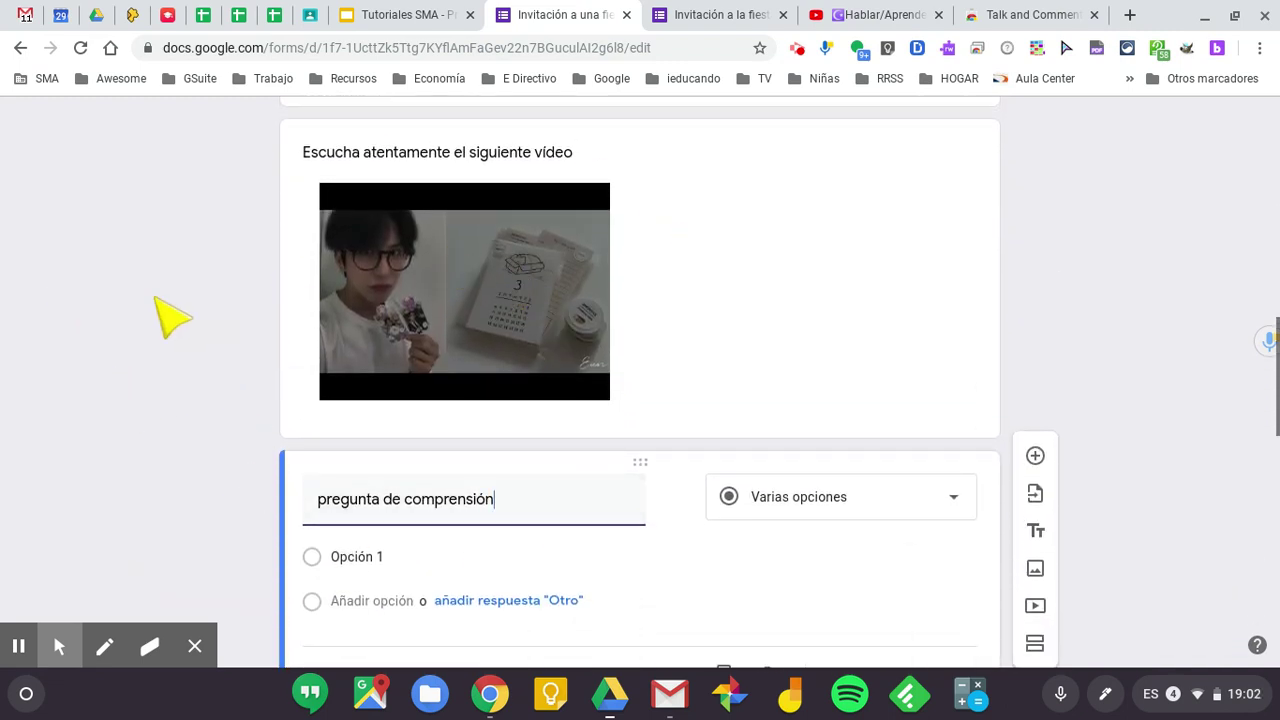
pyautogui.scroll(2, 181, 283)
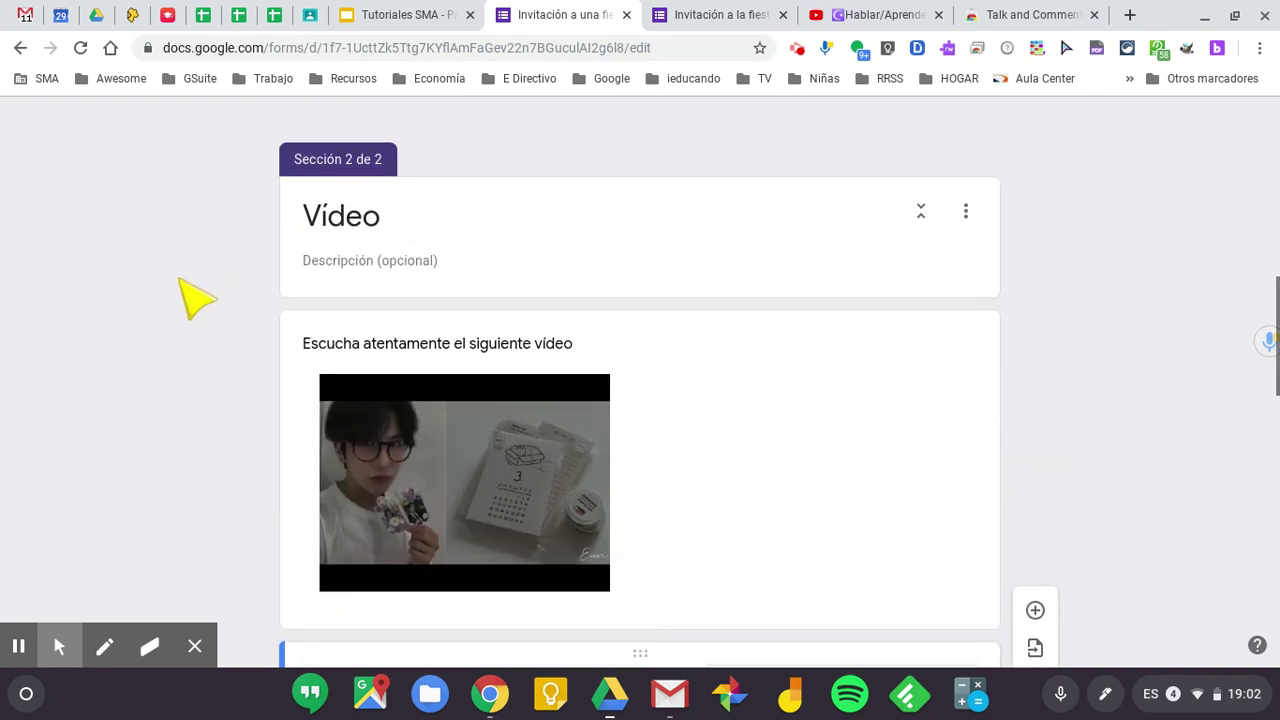
pyautogui.scroll(6, 183, 285)
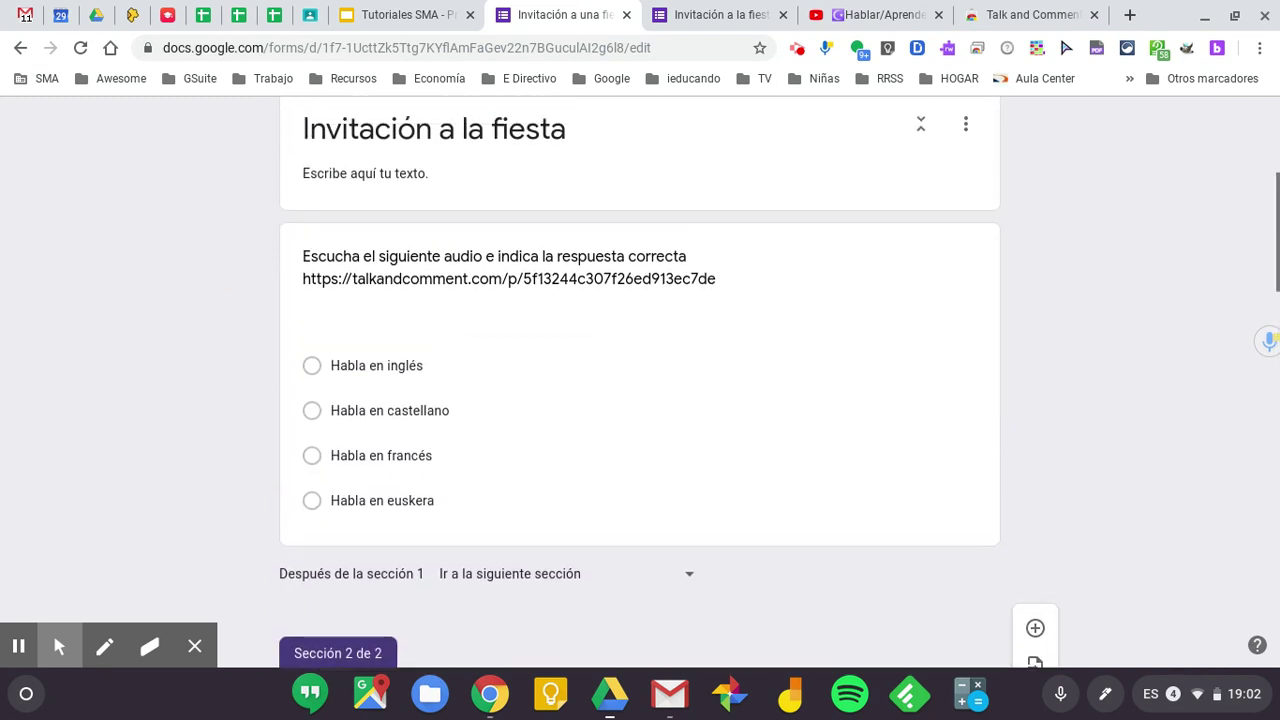
pyautogui.scroll(3, 351, 286)
pyautogui.scroll(-4, 351, 286)
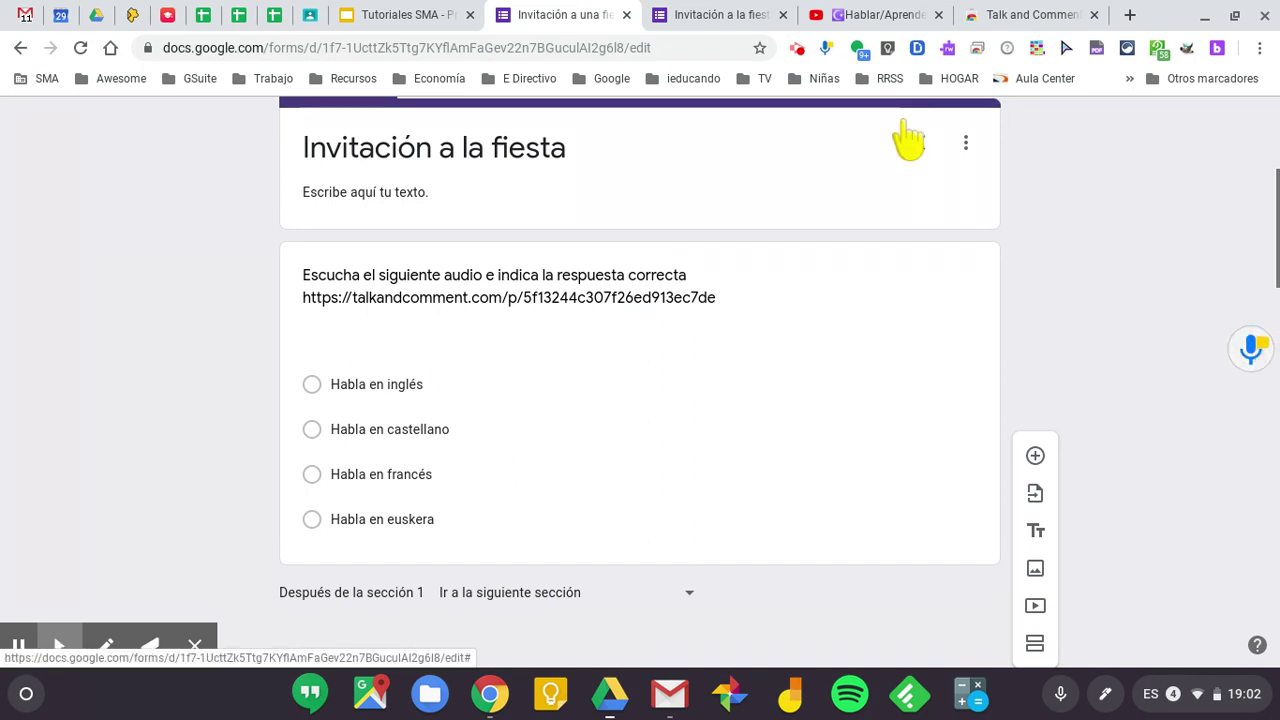
pyautogui.click(695, 16)
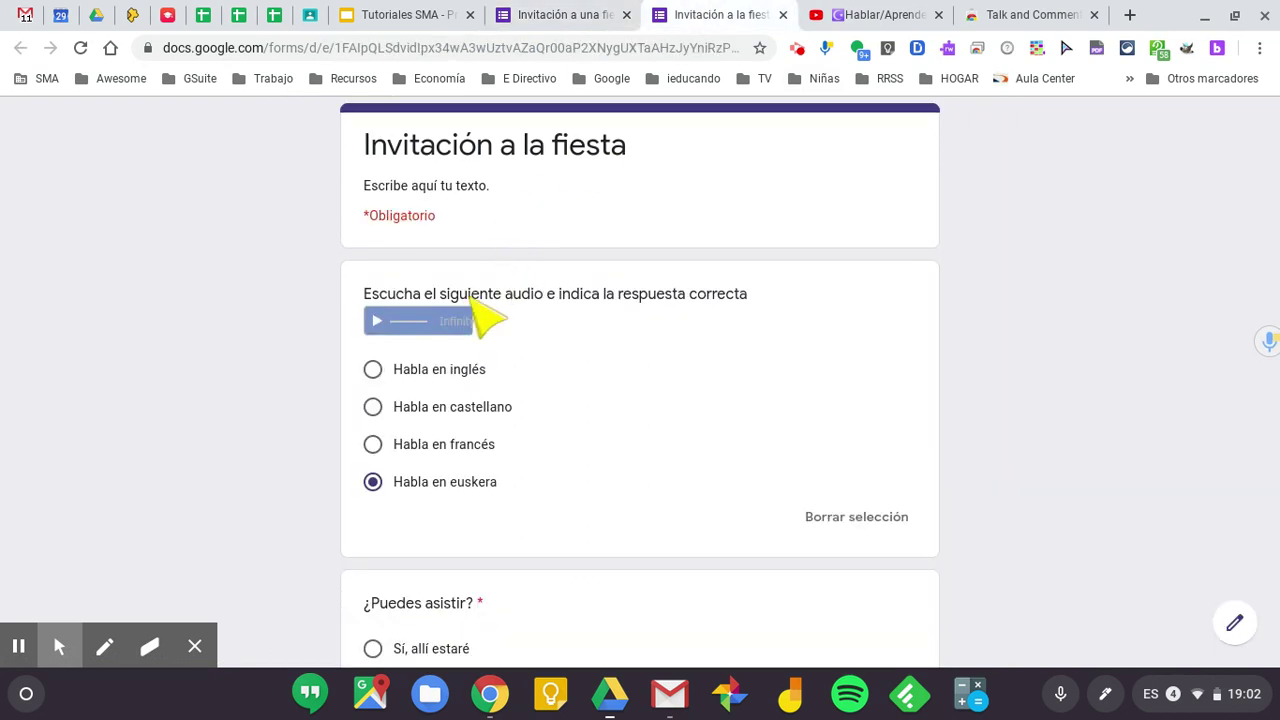